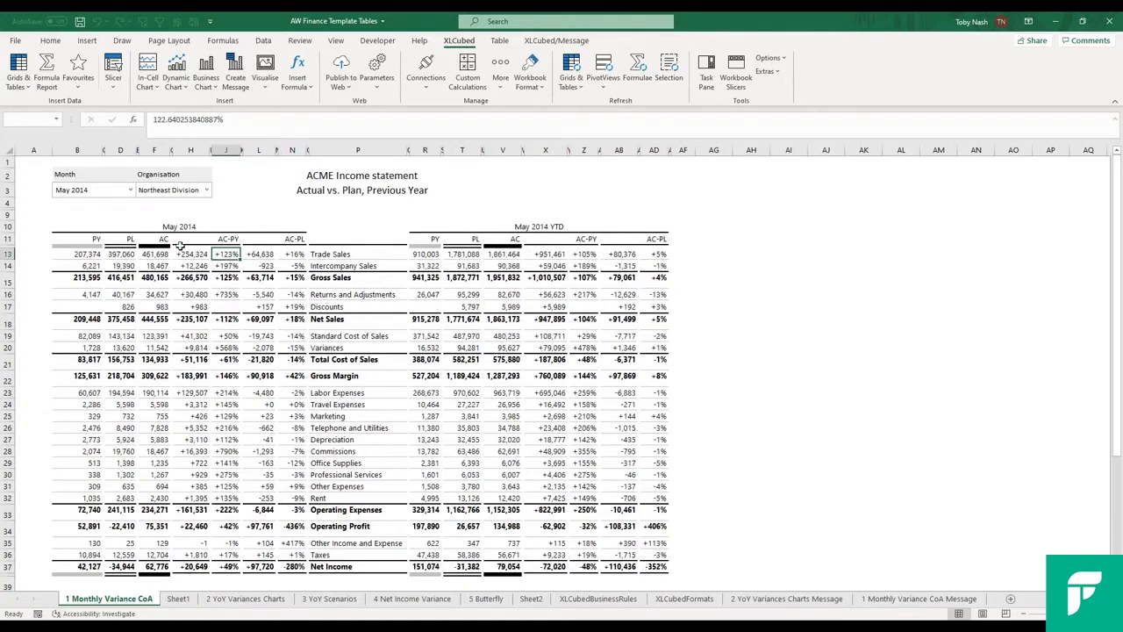
Set the income statement's month to August 2014, then switch to the 2 YoY Variances Charts sheet
click(108, 193)
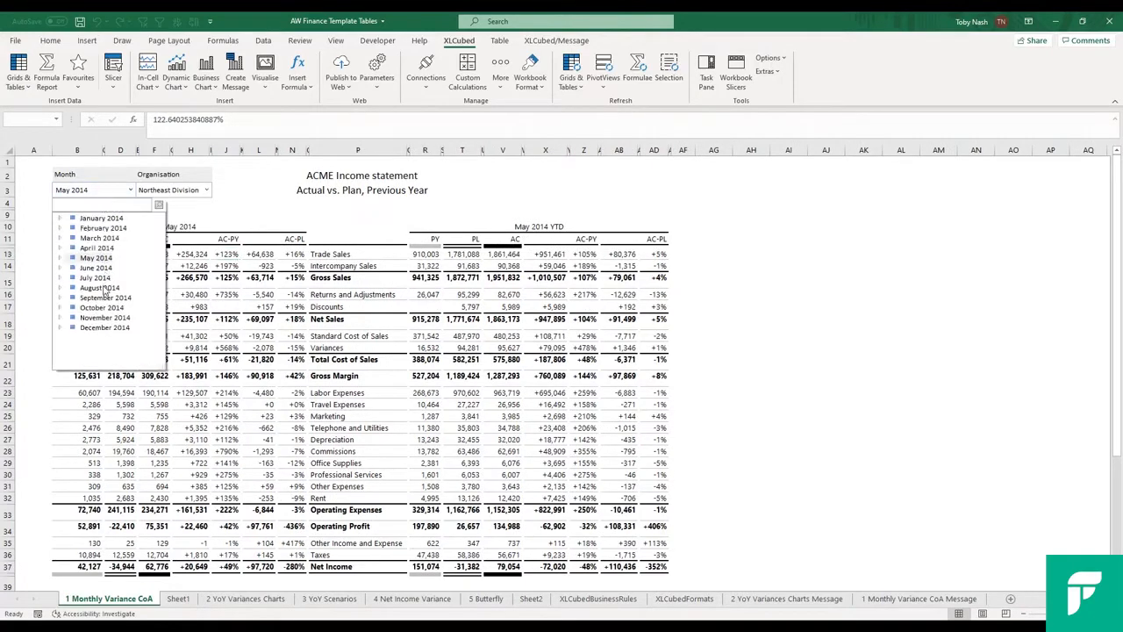
click(103, 285)
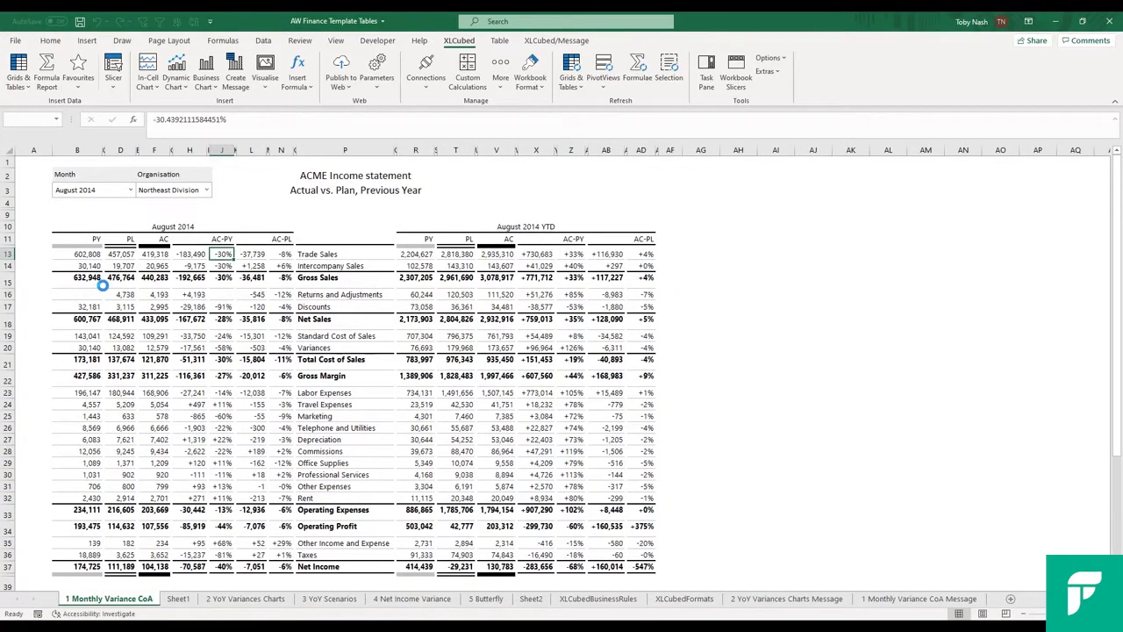
key(ctrl+Page_Down)
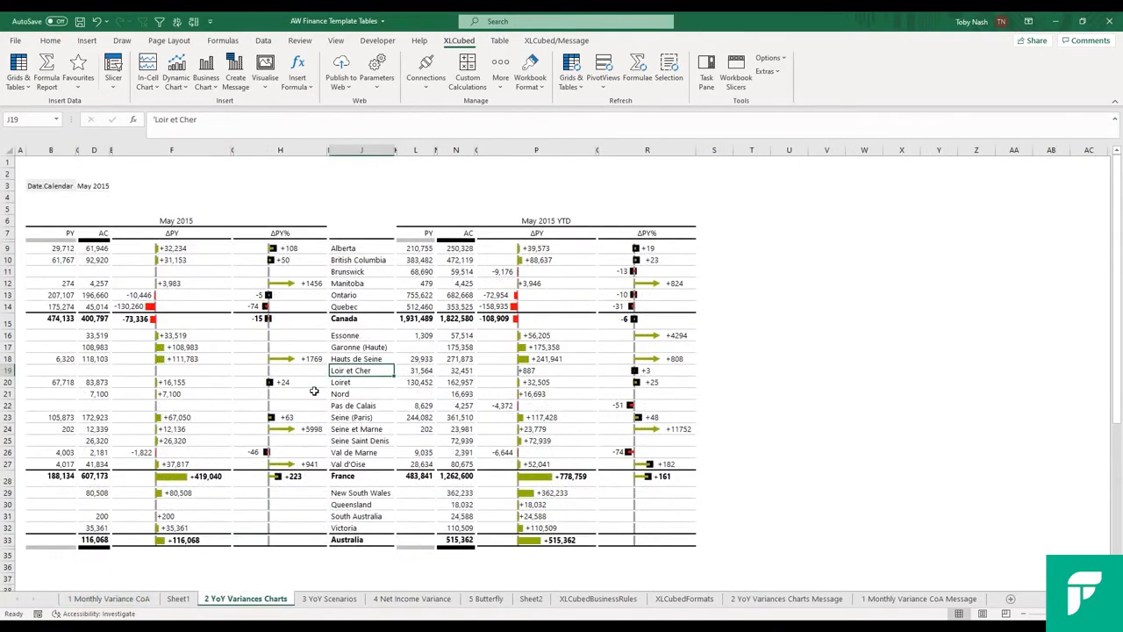
On the 3 YoY Scenarios sheet, expand the Depreciation row into its child accounts and collapse it again
key(ctrl+Page_Down)
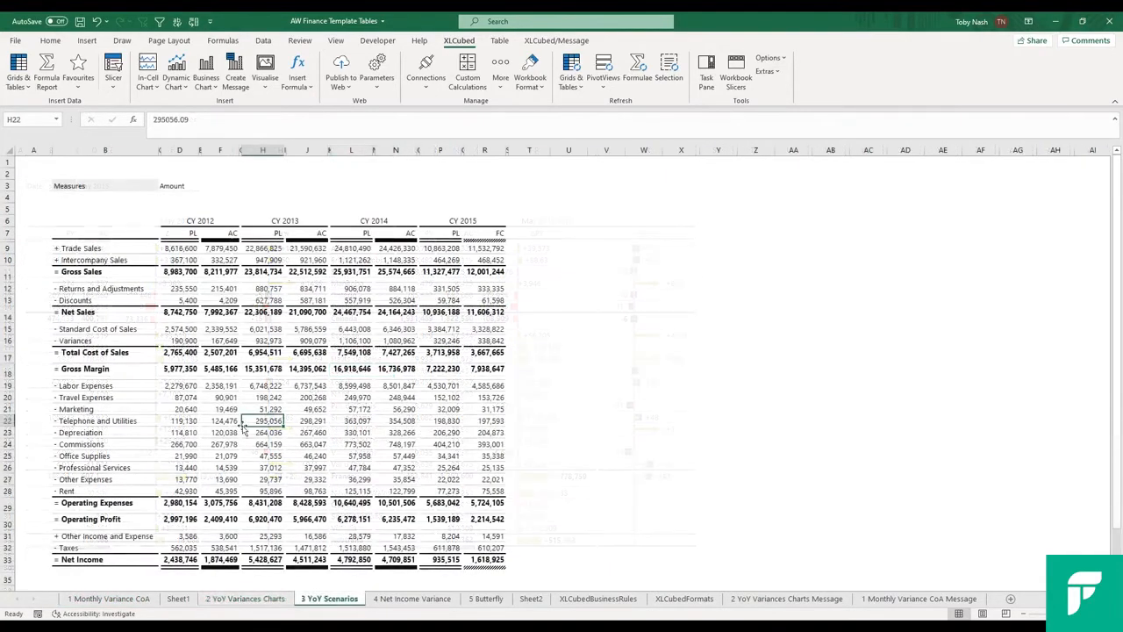
click(80, 432)
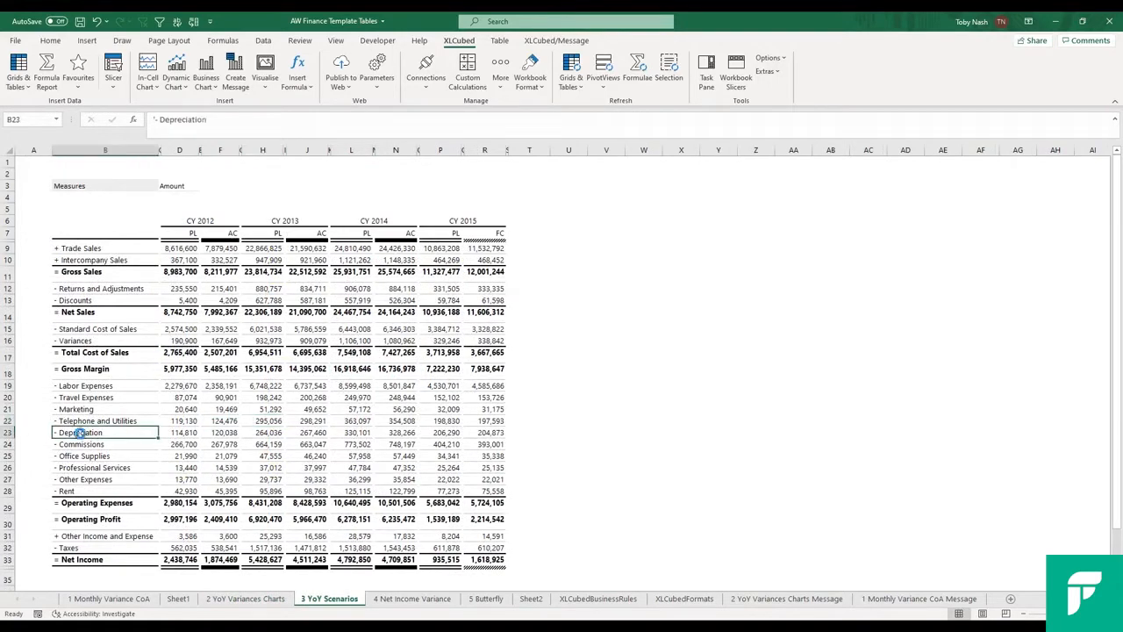
double_click(80, 433)
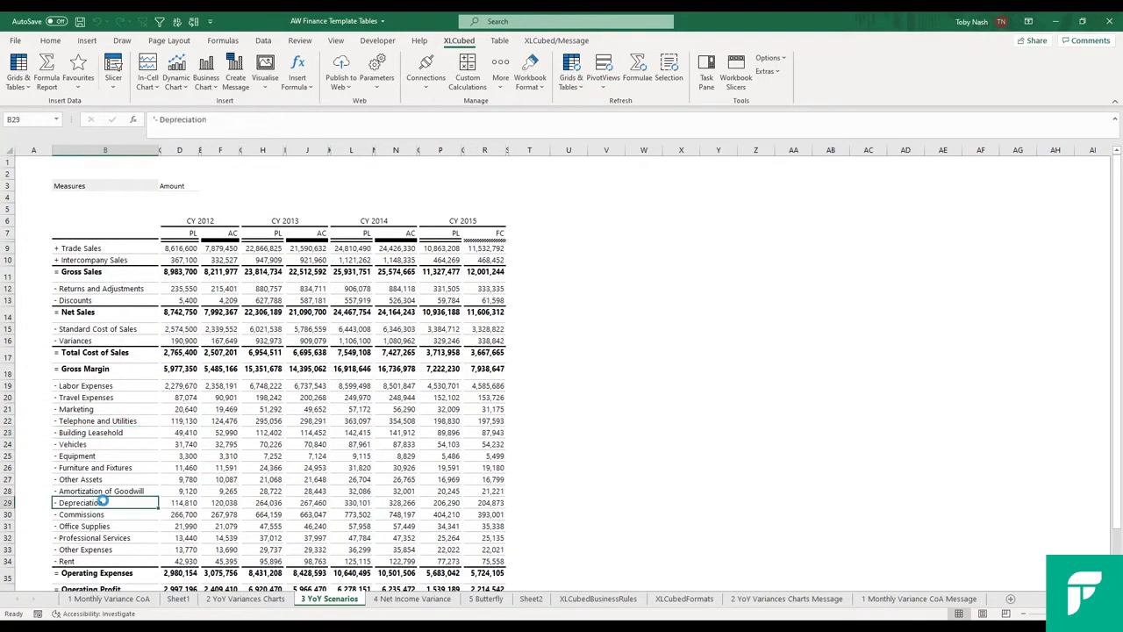
double_click(102, 500)
On the 4 Net Income Variance sheet, drill into Labor Expenses to view its child accounts, then collapse the row
key(ctrl+Page_Down)
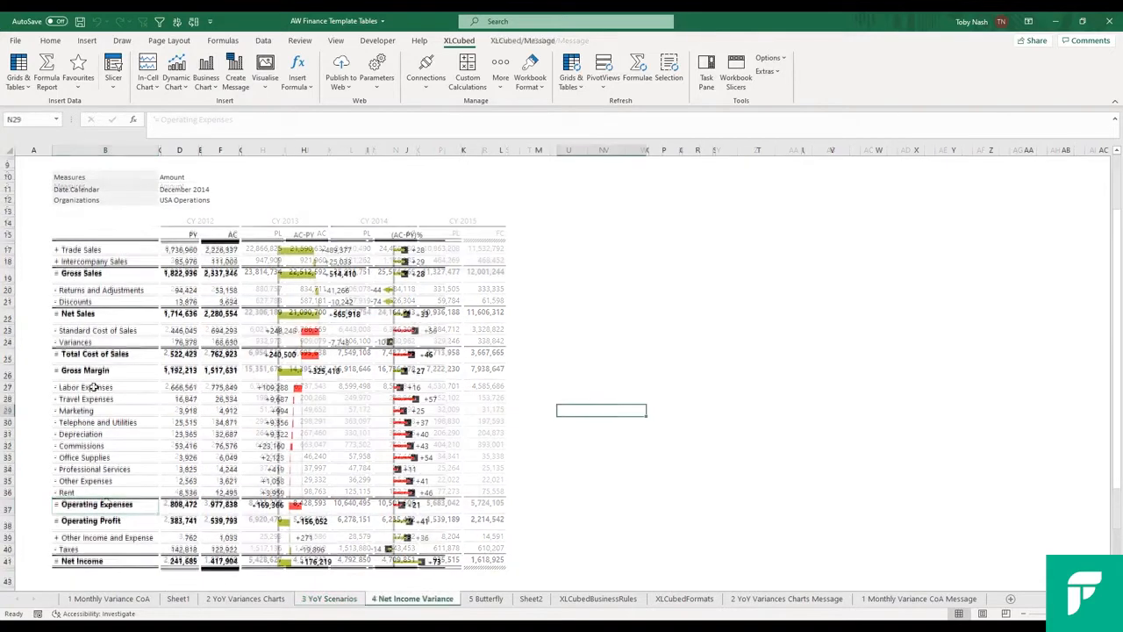
double_click(94, 387)
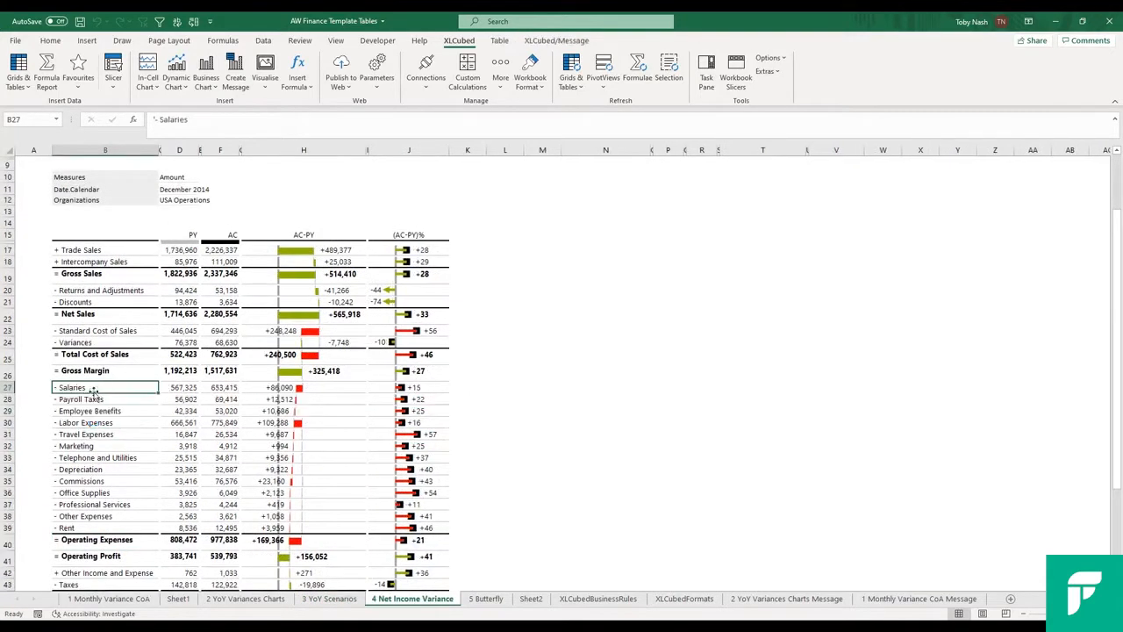
click(94, 422)
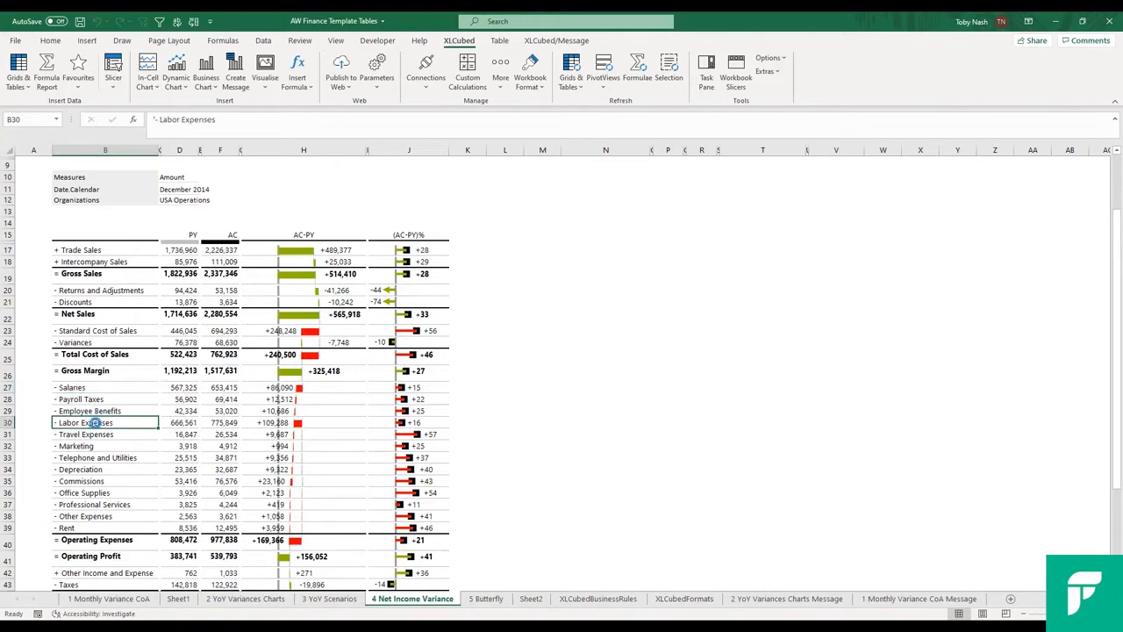
Choose an earlier closed month for the 5 Butterfly report
click(140, 180)
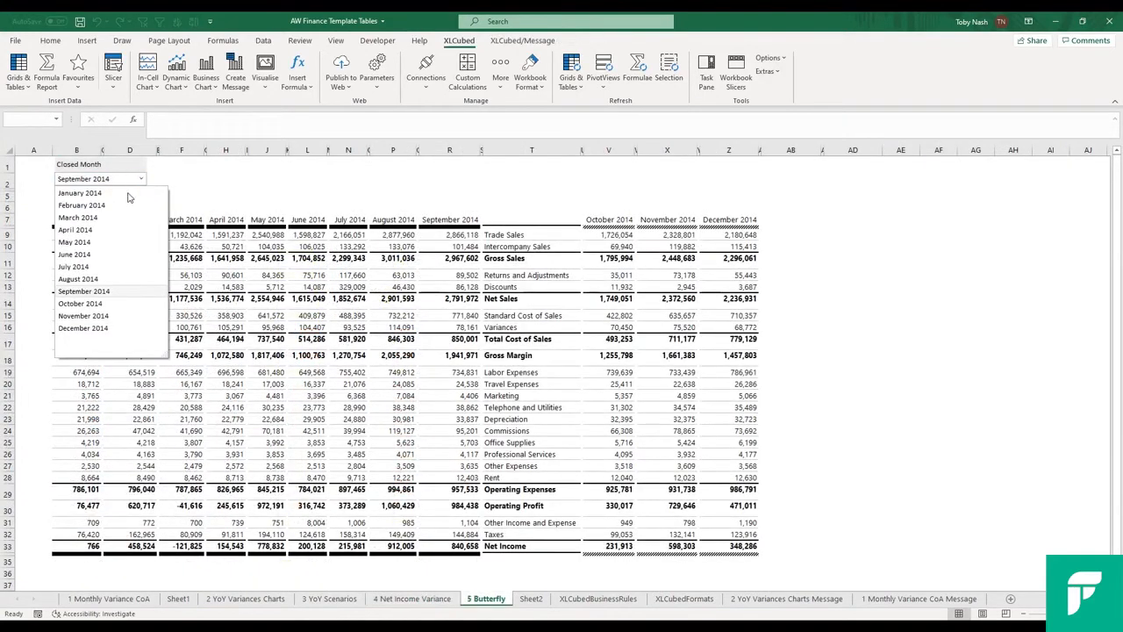
click(103, 235)
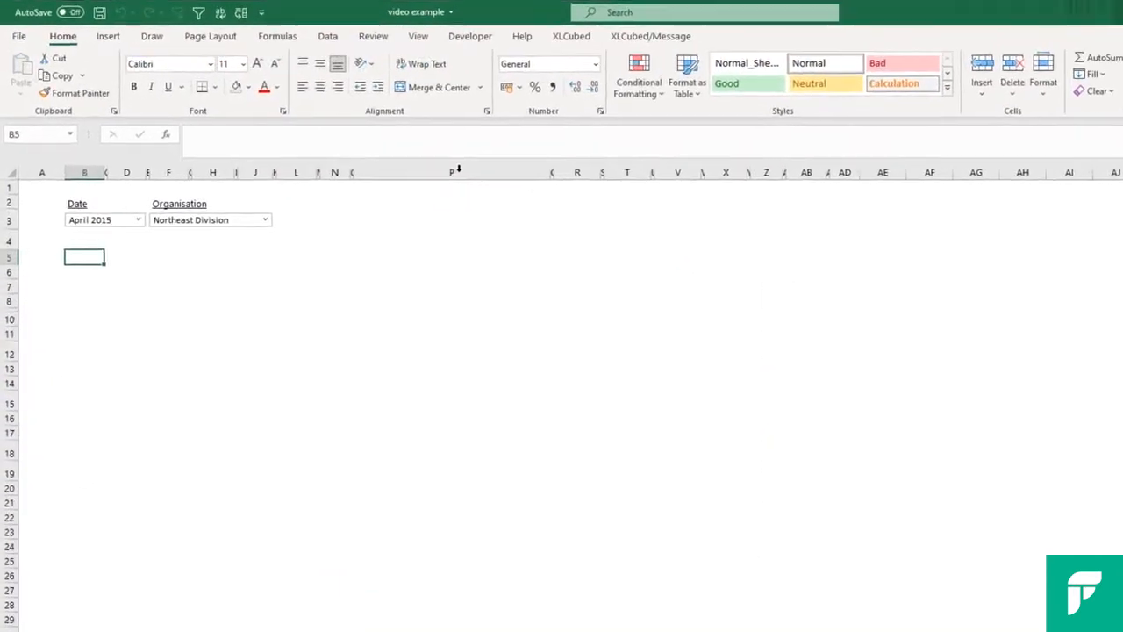
Insert an XLCubed template table at cell B5 using the 1 Numeric Variances template
click(569, 39)
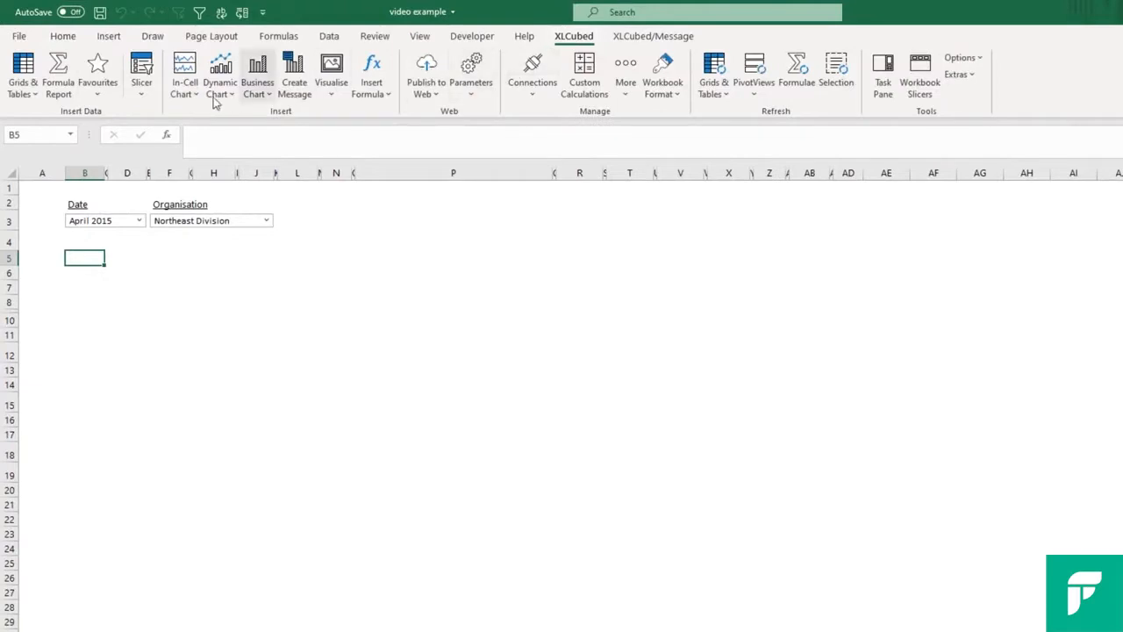
click(29, 91)
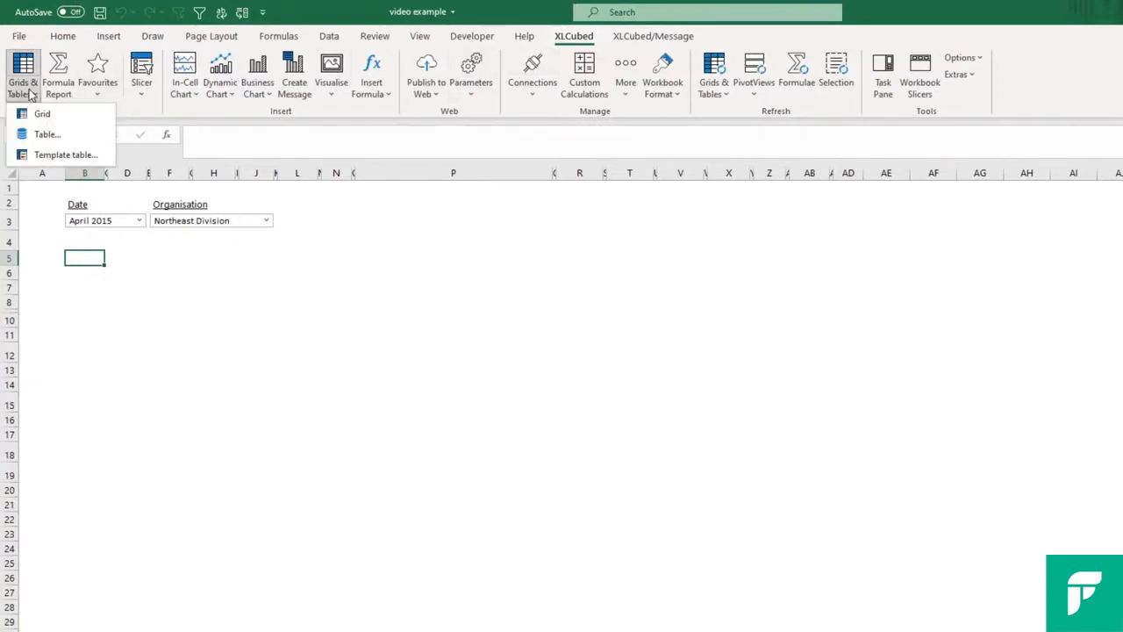
click(64, 156)
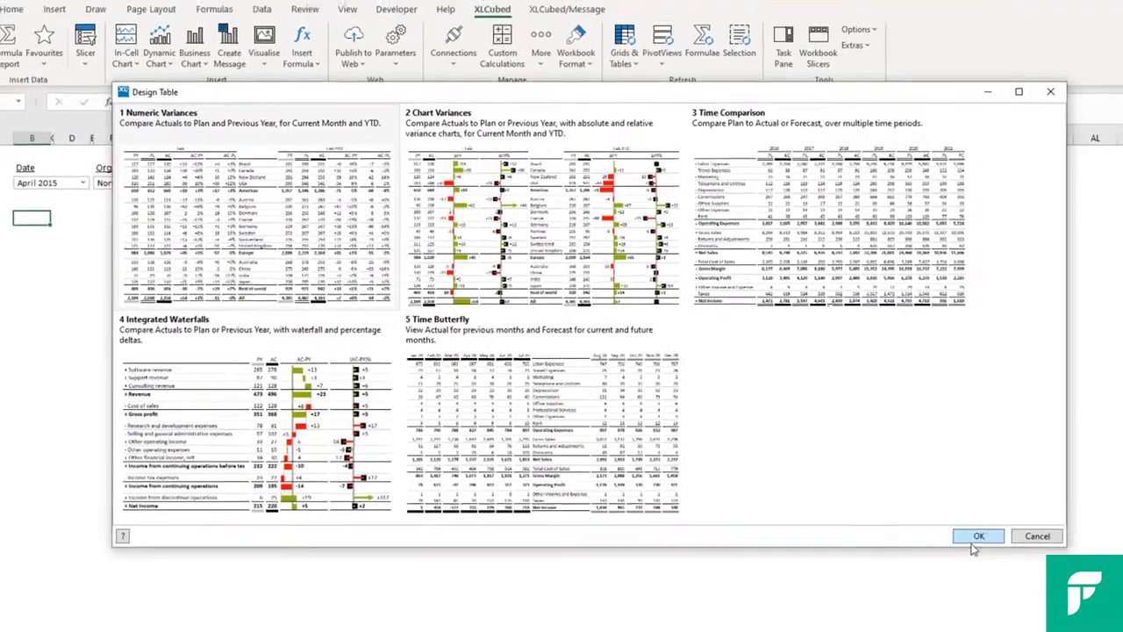
click(974, 543)
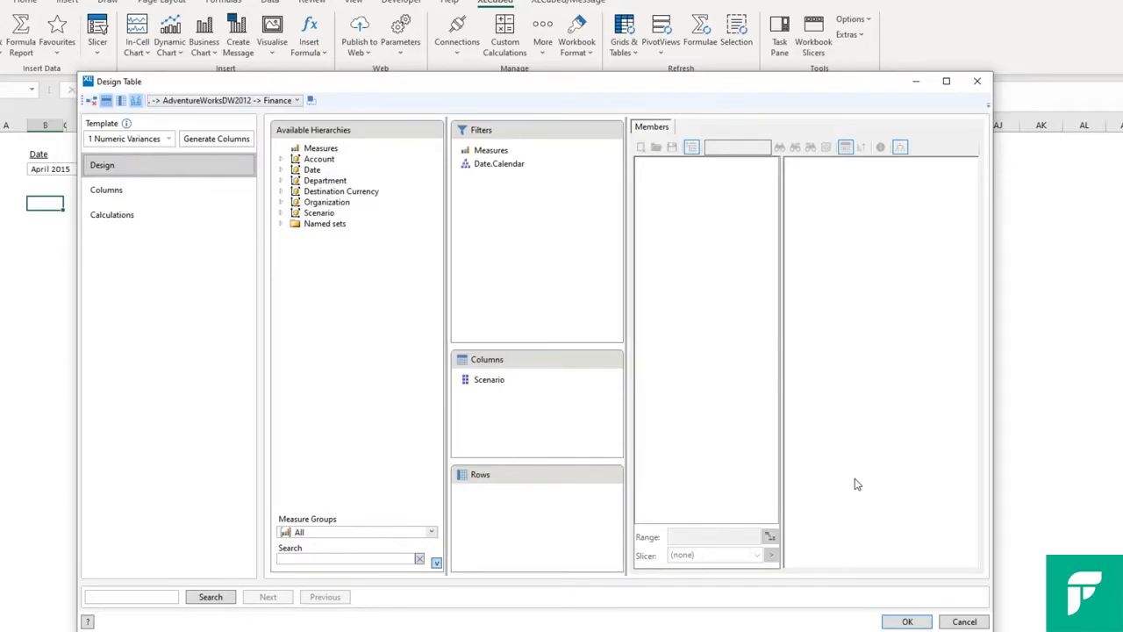
Set the Date.Calendar filter to May 2015, found under Q2 of H1 CY 2015
click(497, 167)
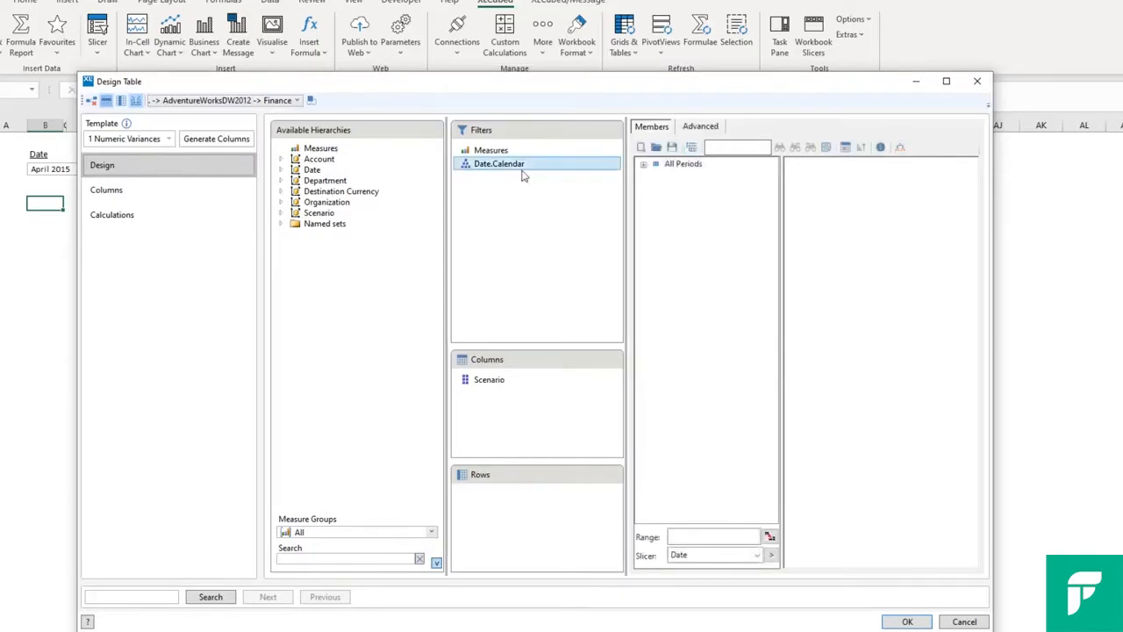
click(643, 164)
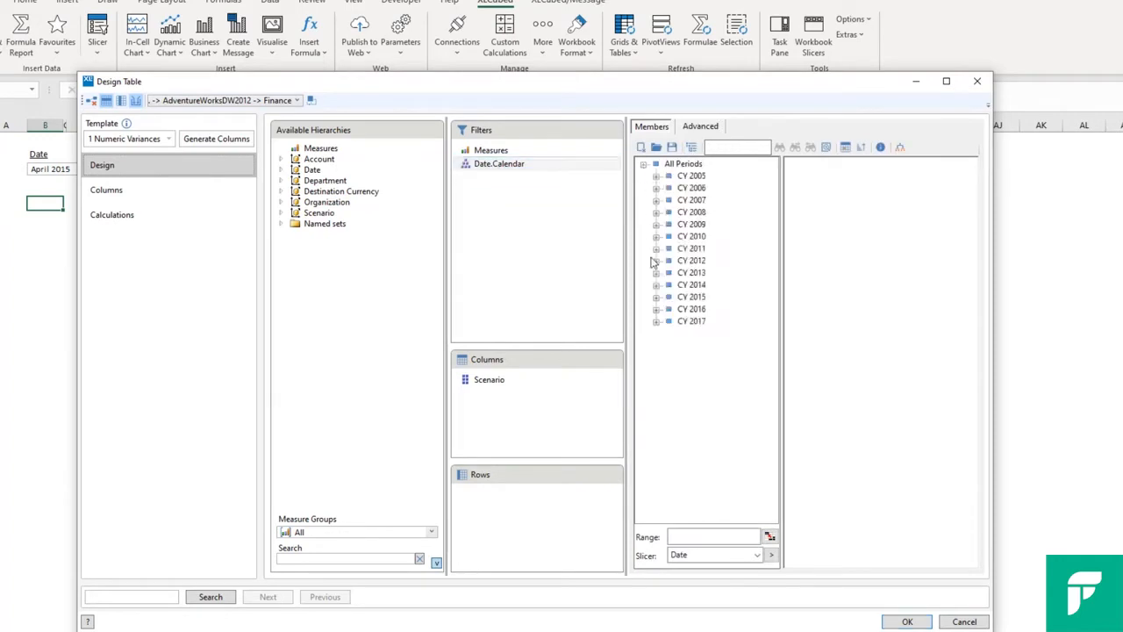
click(656, 297)
click(669, 310)
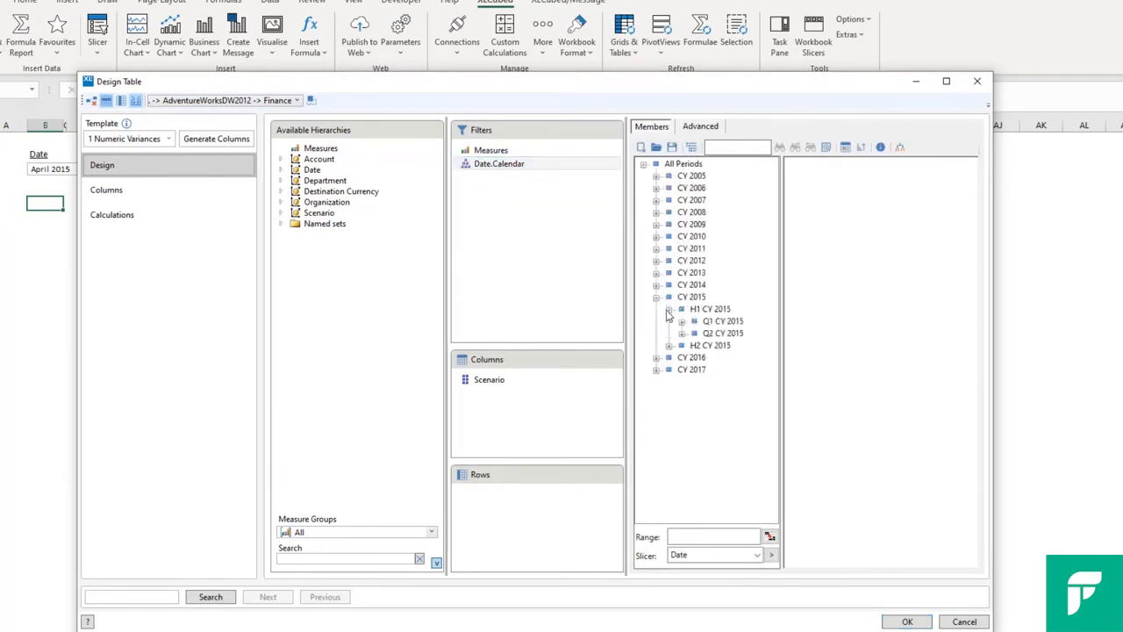
click(681, 333)
click(729, 358)
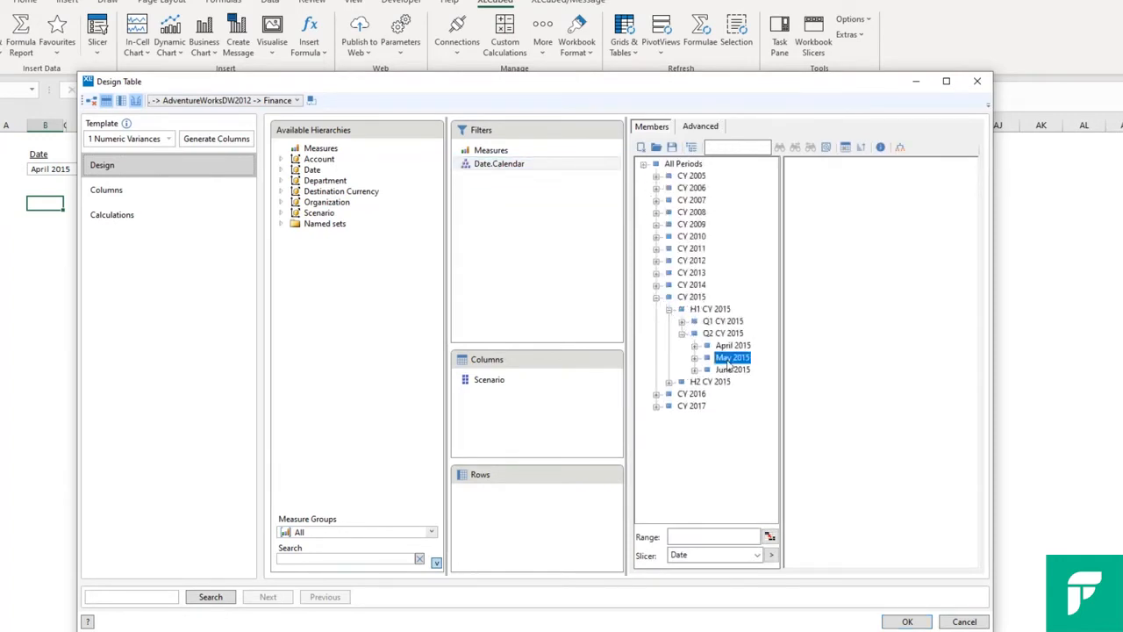
drag(728, 358, 803, 363)
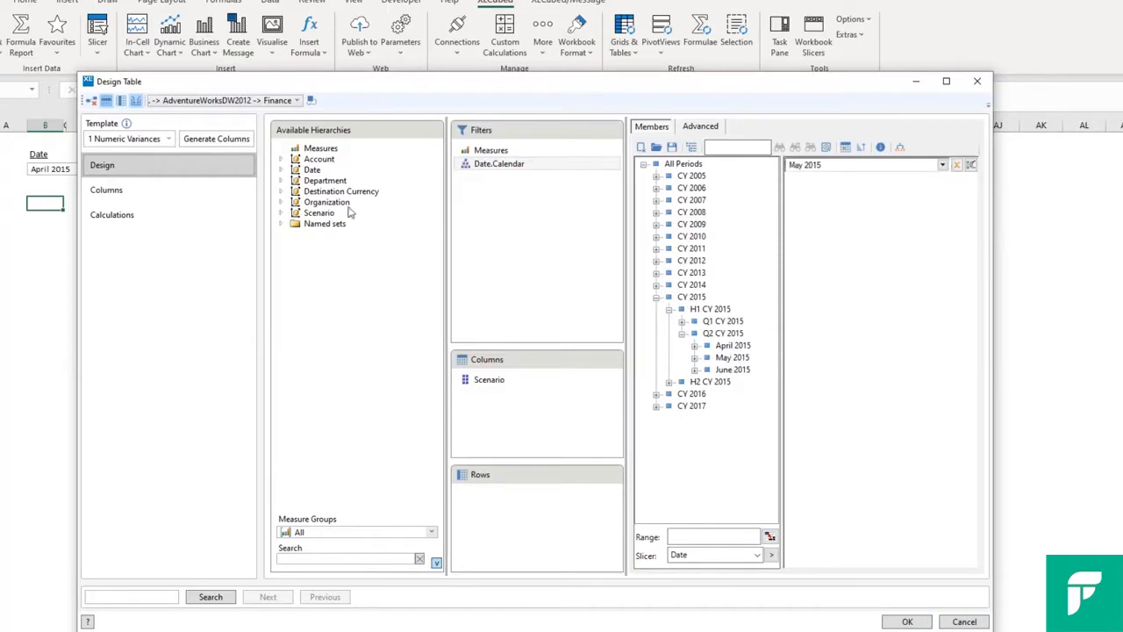
Add Organization as a filter driven by the Organisation slicer, and set the Measures filter to Amount from Financial Reporting
drag(335, 205, 516, 215)
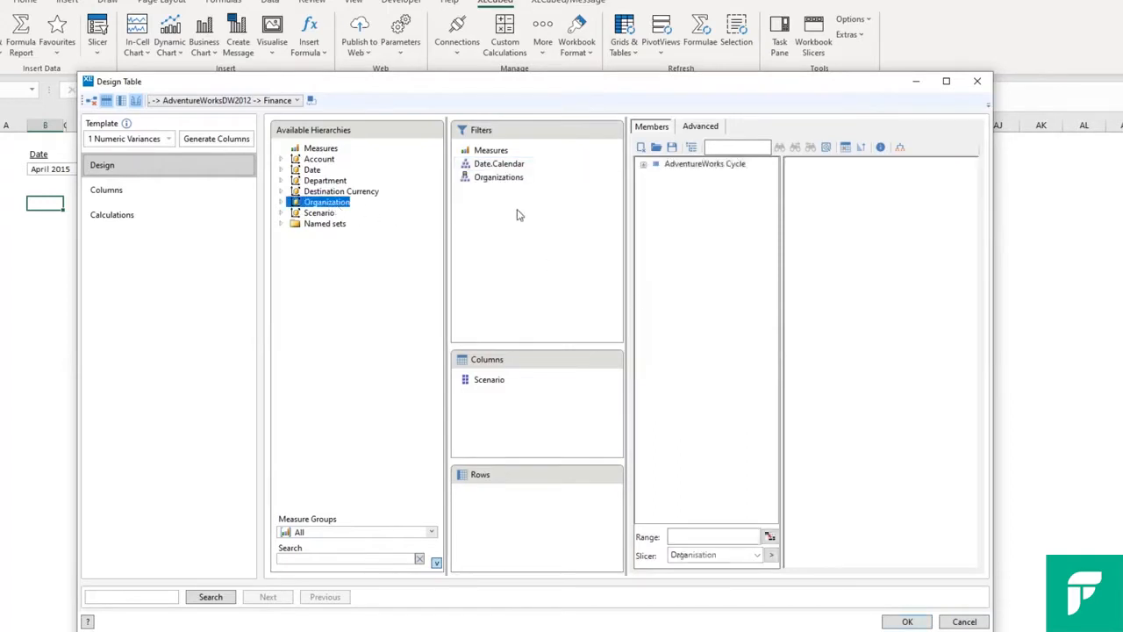
click(771, 554)
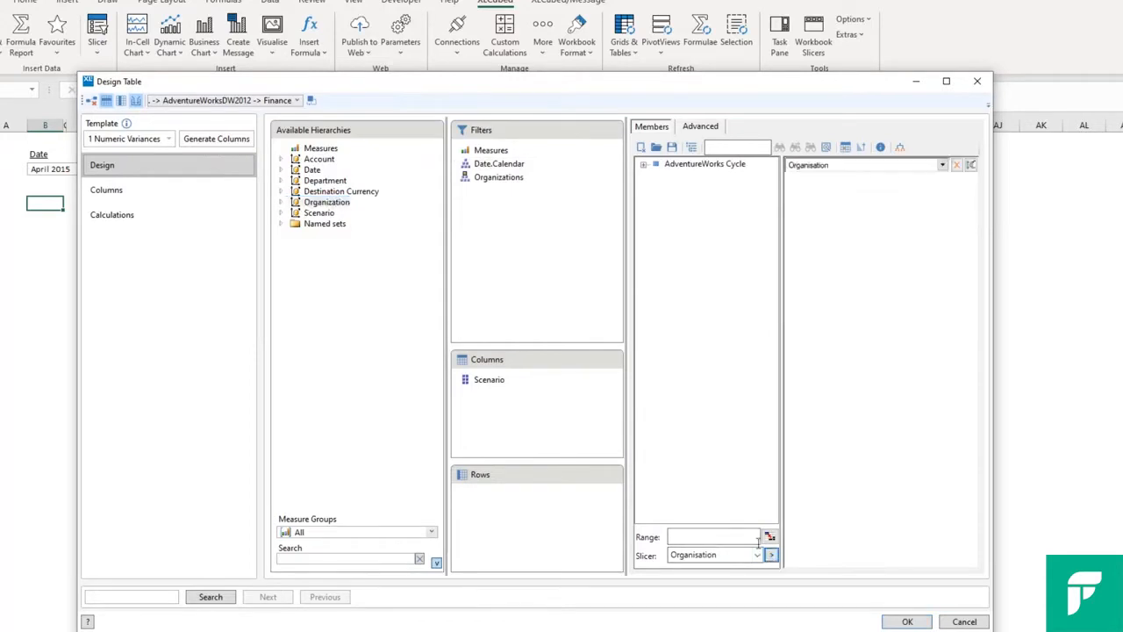
click(505, 151)
click(643, 177)
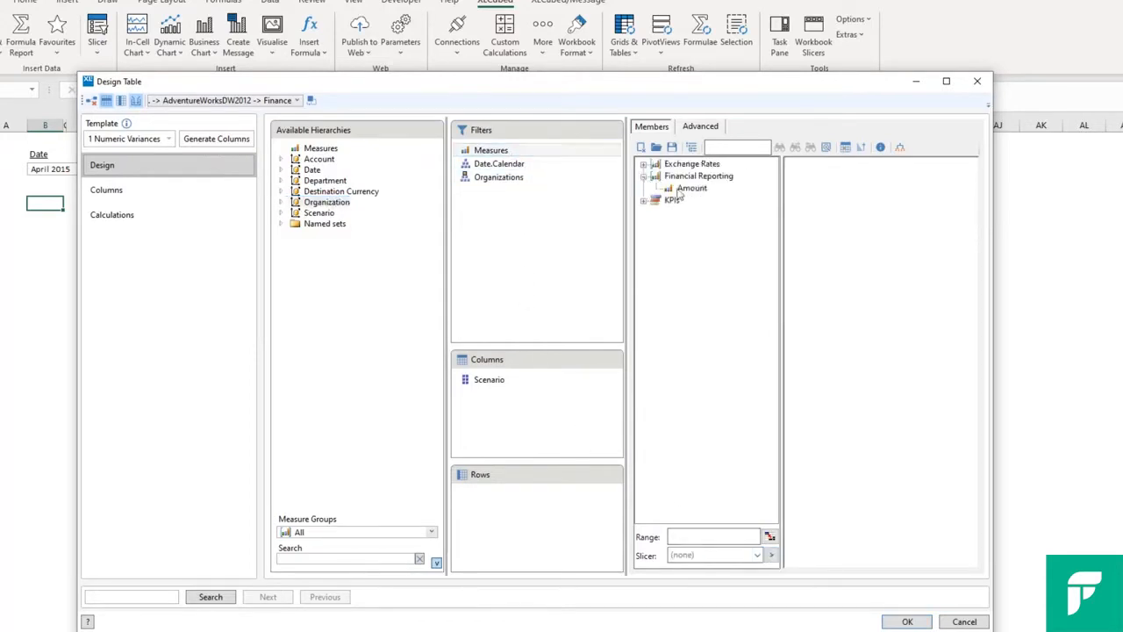
drag(681, 193, 847, 213)
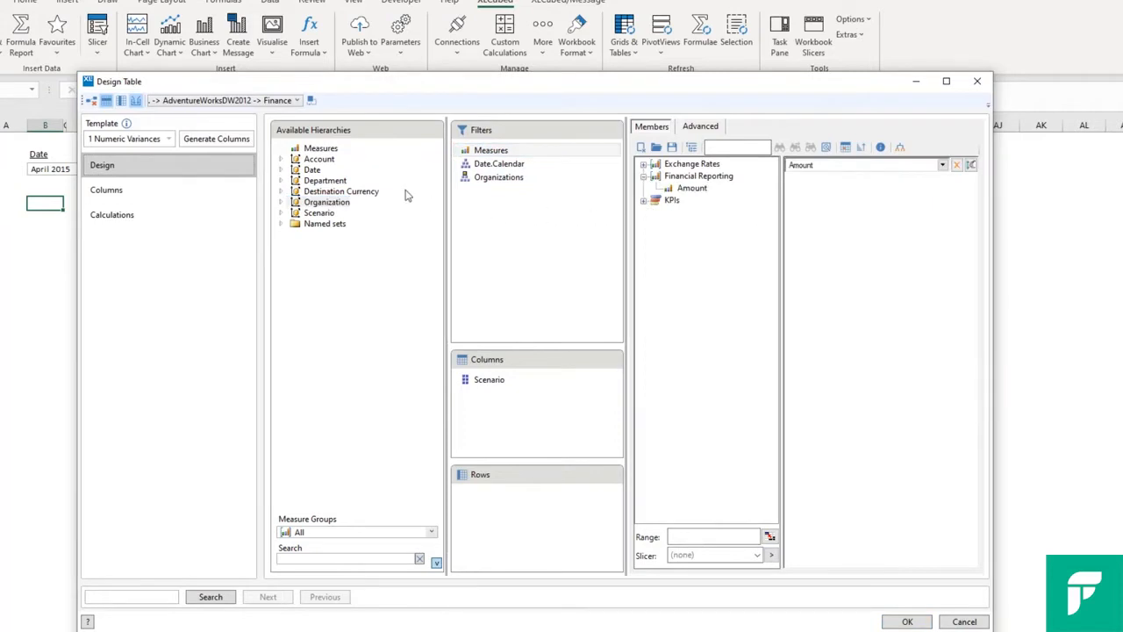
Place the Account hierarchy on rows and load its members from the saved Account List numerical variance file
click(321, 159)
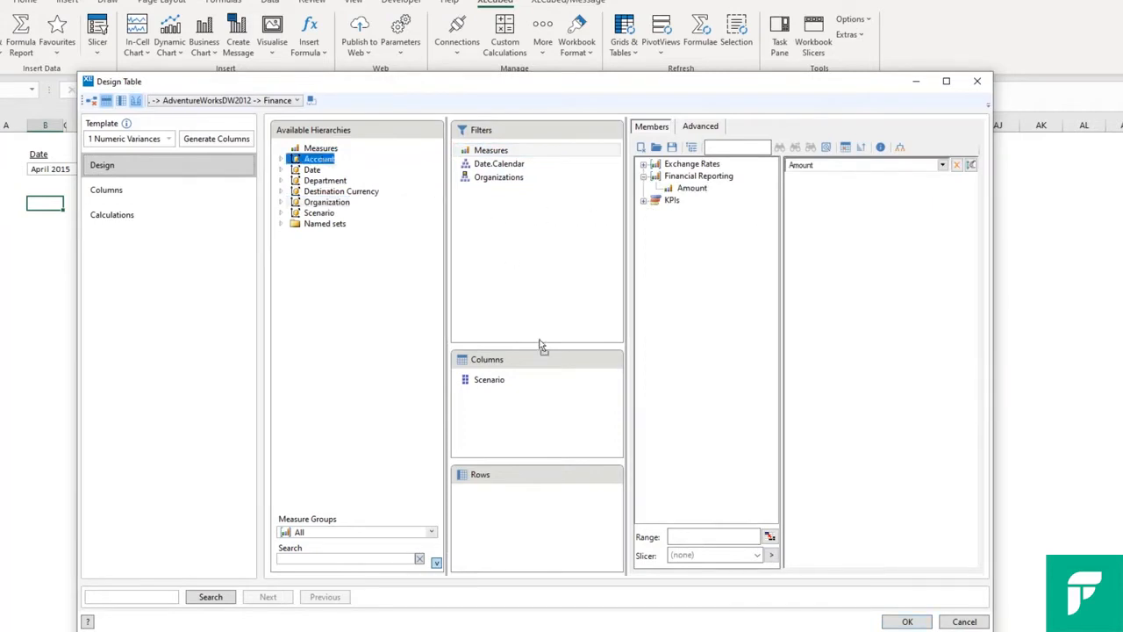
drag(542, 345, 542, 518)
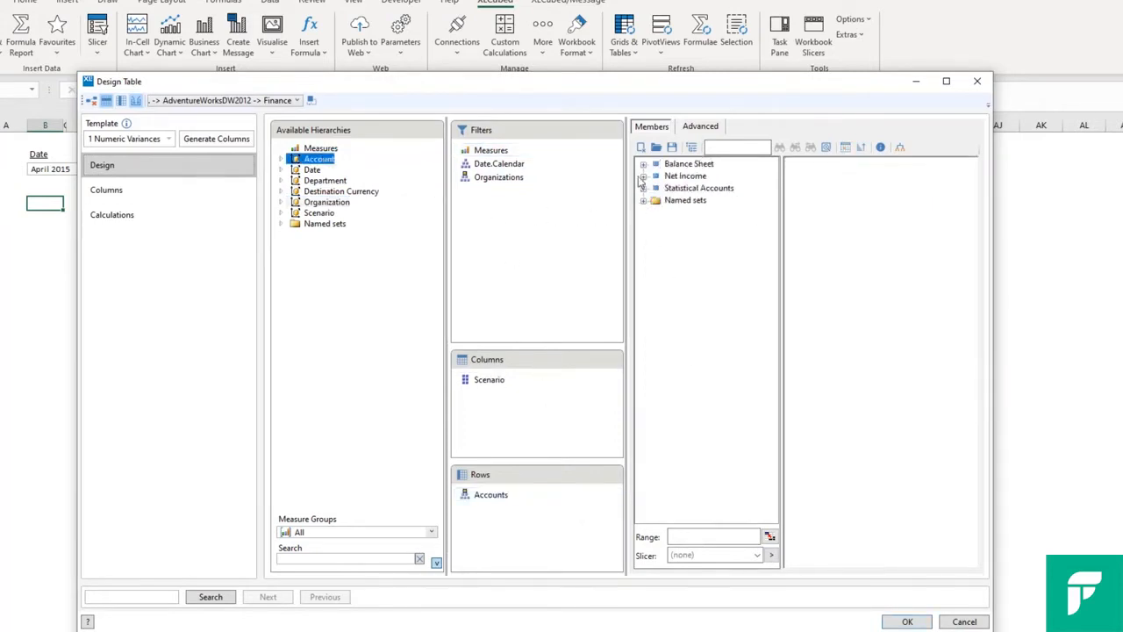
click(643, 176)
click(656, 147)
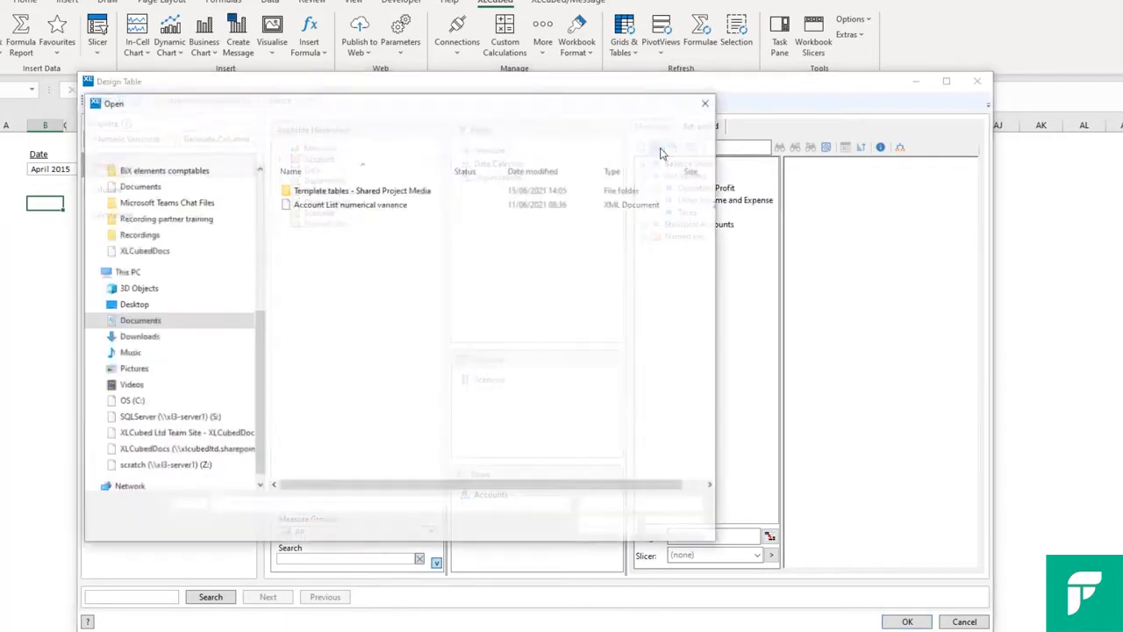
double_click(386, 205)
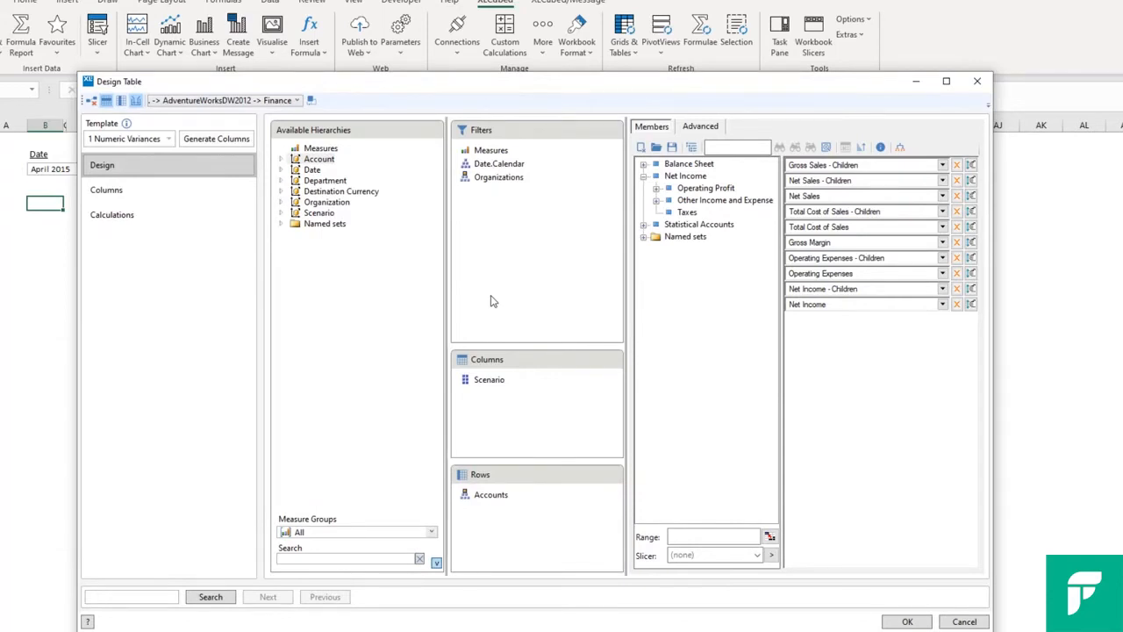
Map the Scenario columns to picked members, Budget for Plan and Actual for Actual, and generate the table
click(514, 379)
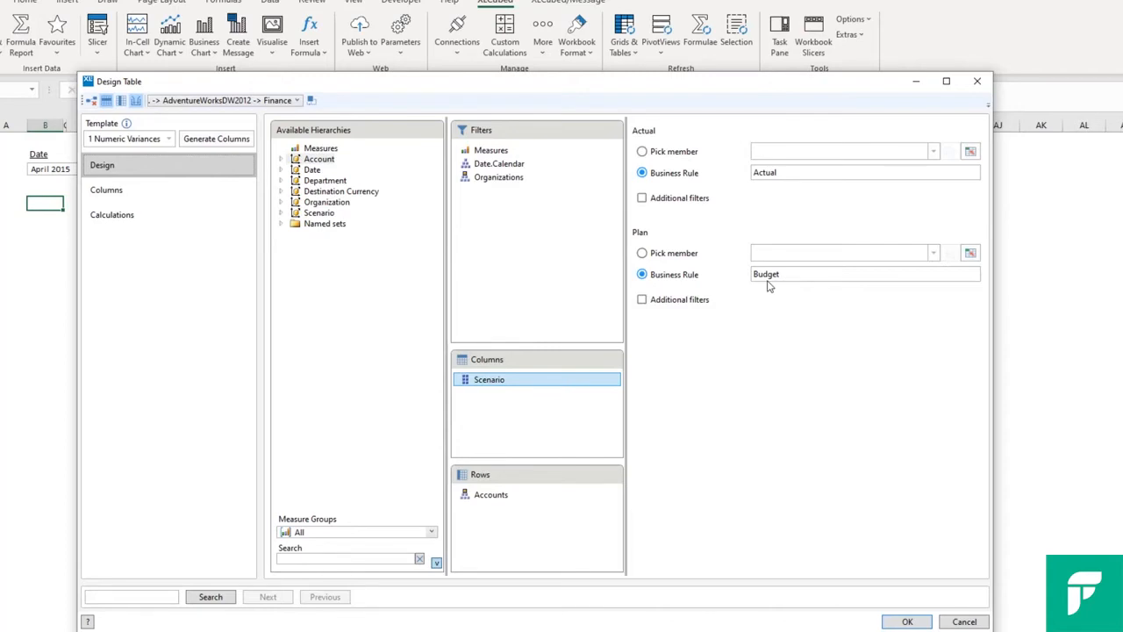
click(697, 253)
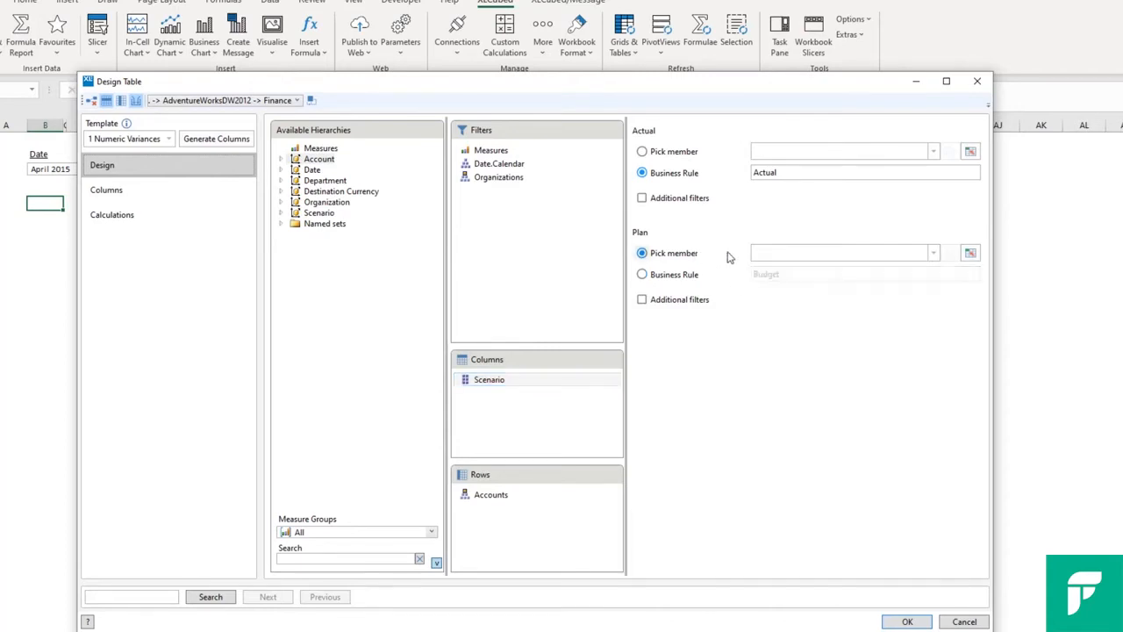
click(933, 253)
click(797, 281)
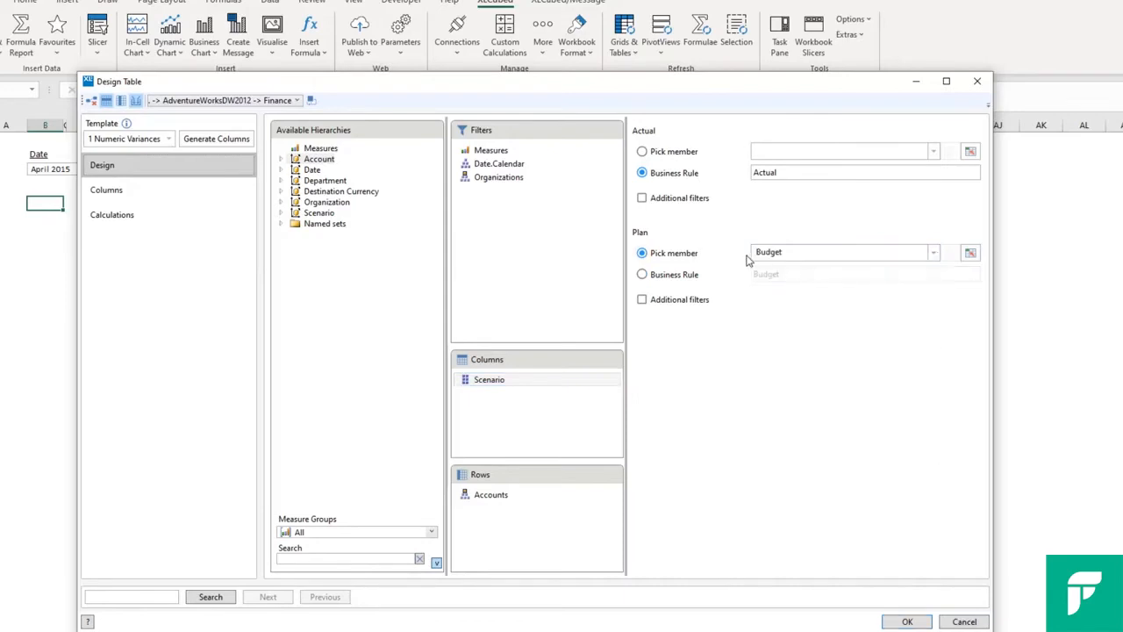
click(666, 154)
click(934, 152)
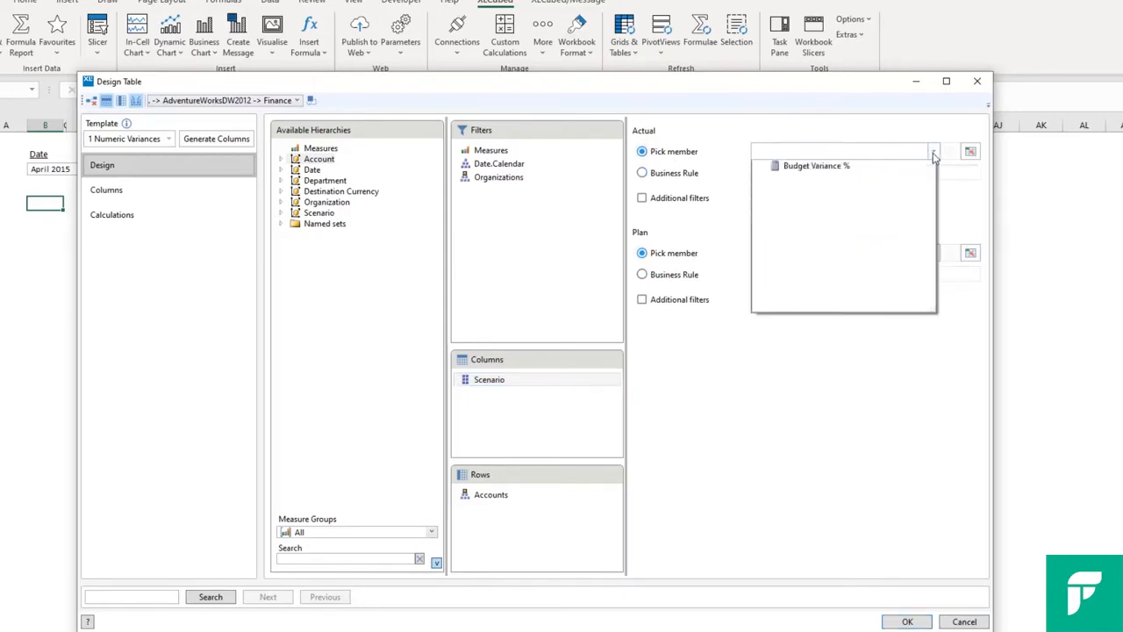
click(803, 169)
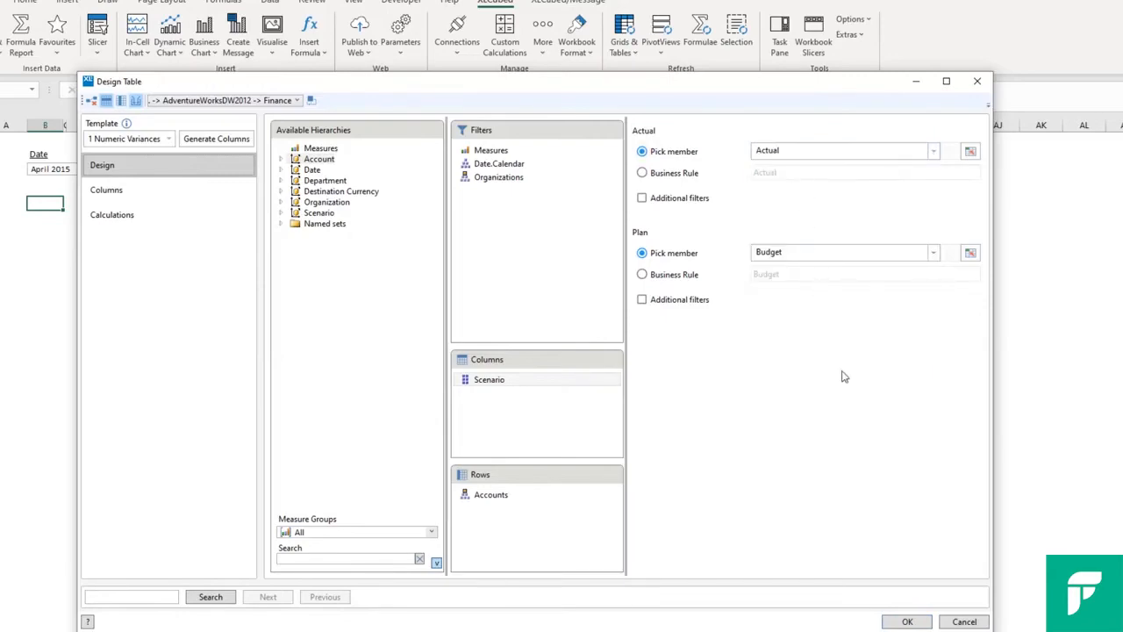
click(907, 621)
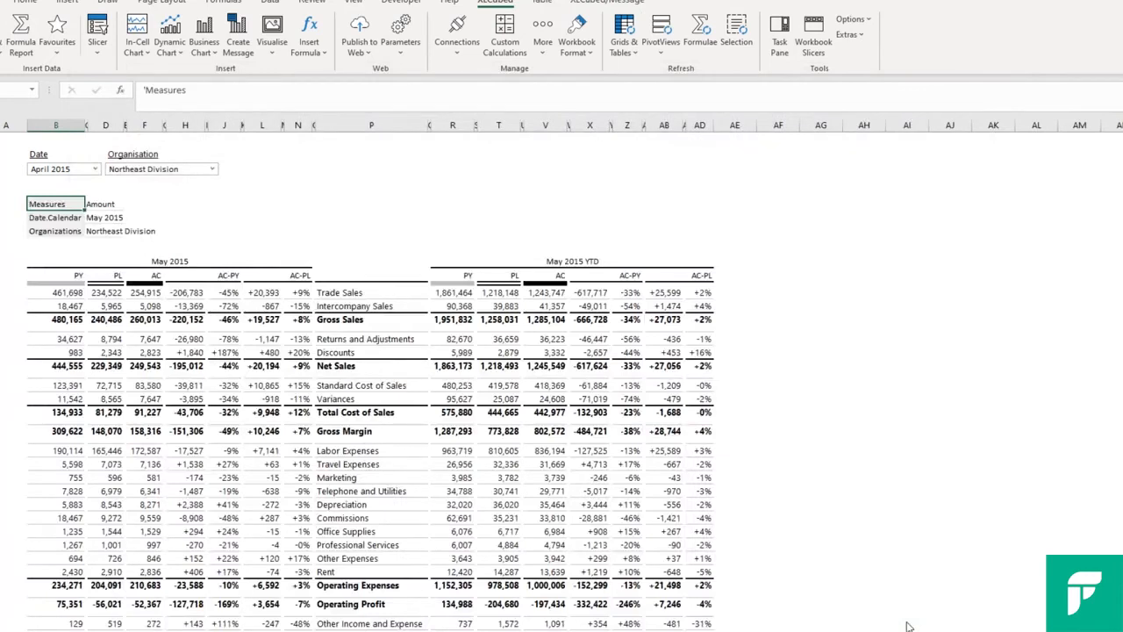
Reopen the table's design and drive the Date.Calendar filter from the Date slicer instead of a fixed member
double_click(226, 303)
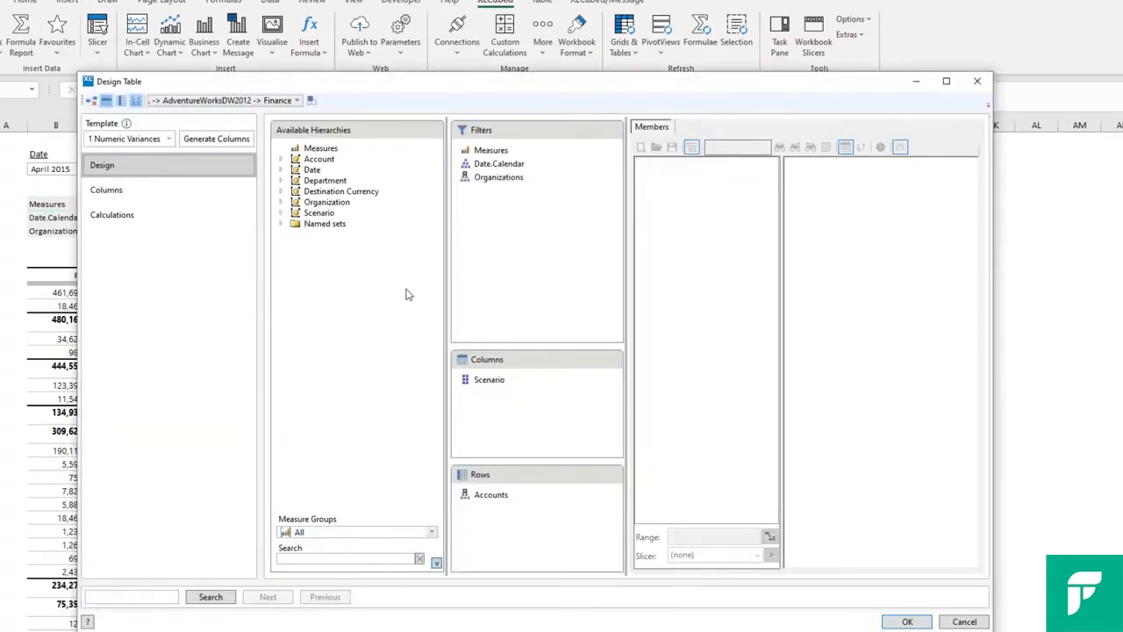
click(524, 166)
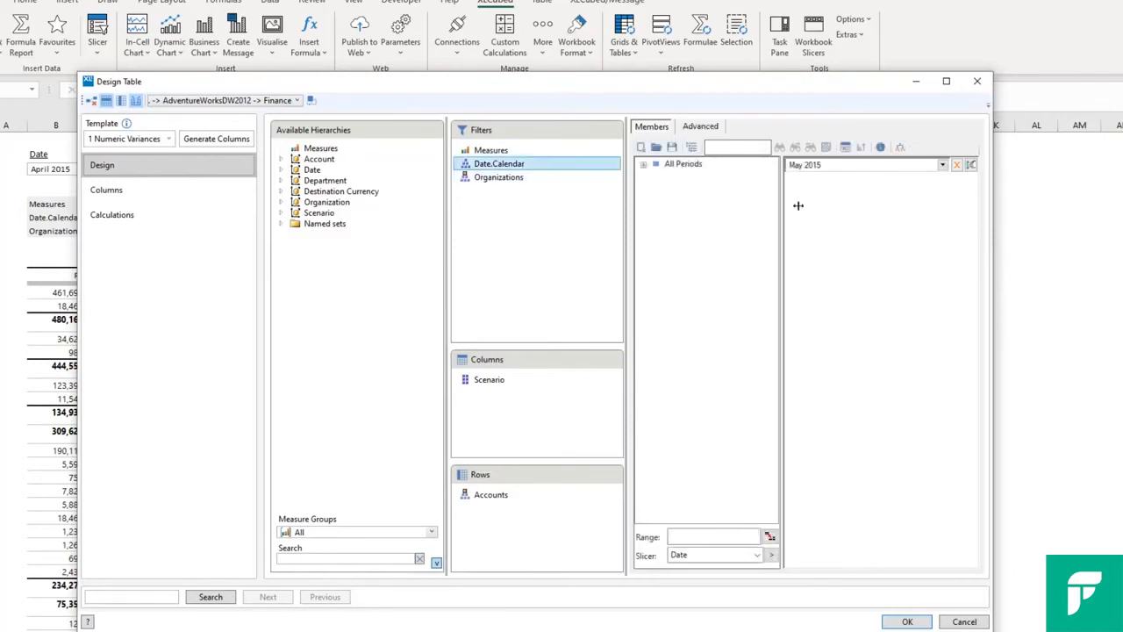
click(958, 165)
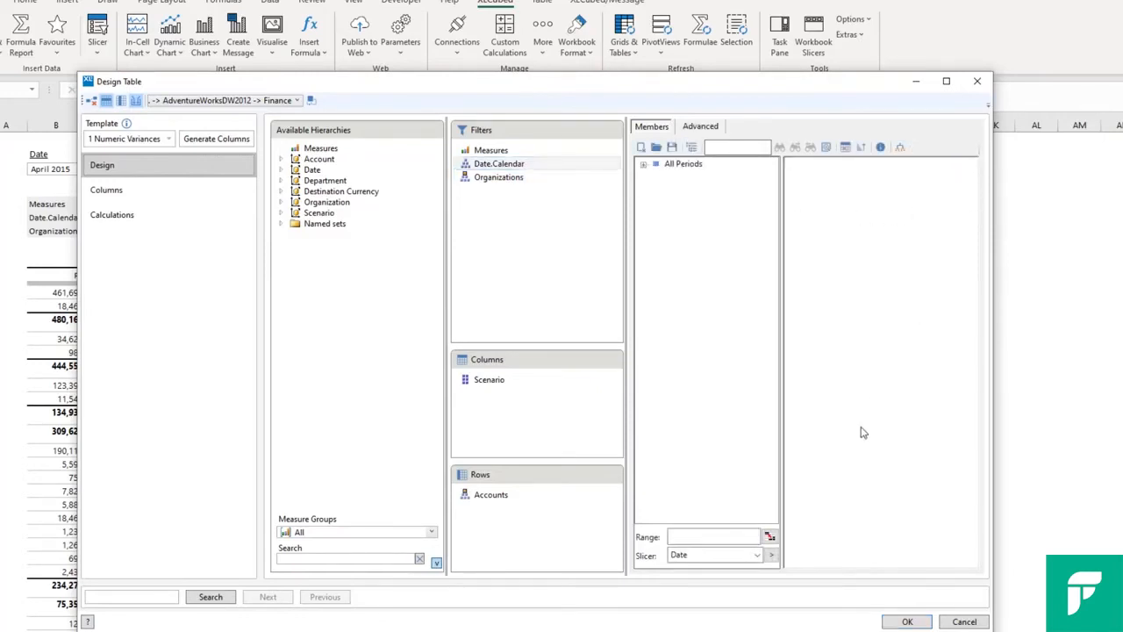
click(772, 555)
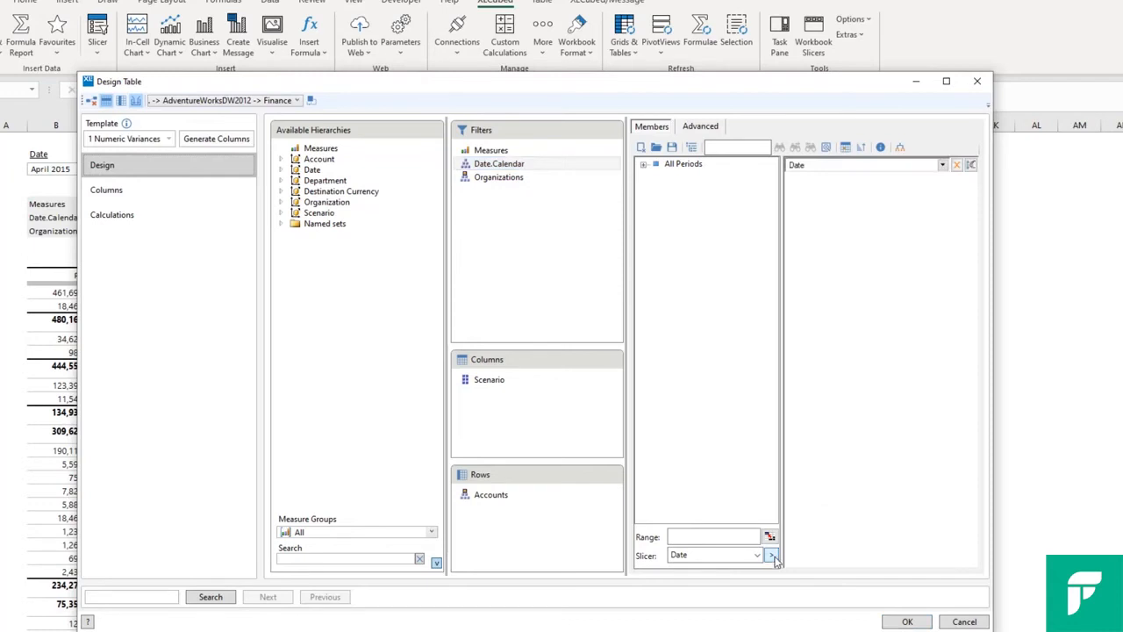
Change the second header caption of the first monthly AC-PY column to "Actuals vs prior year" and apply the table design
click(182, 193)
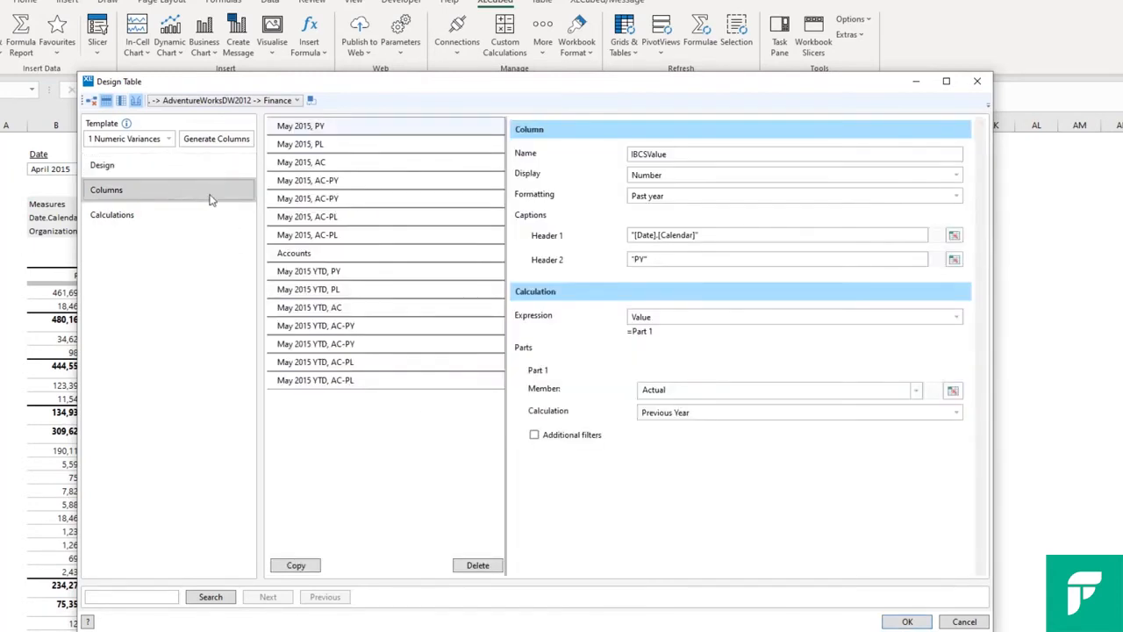
click(387, 185)
click(657, 256)
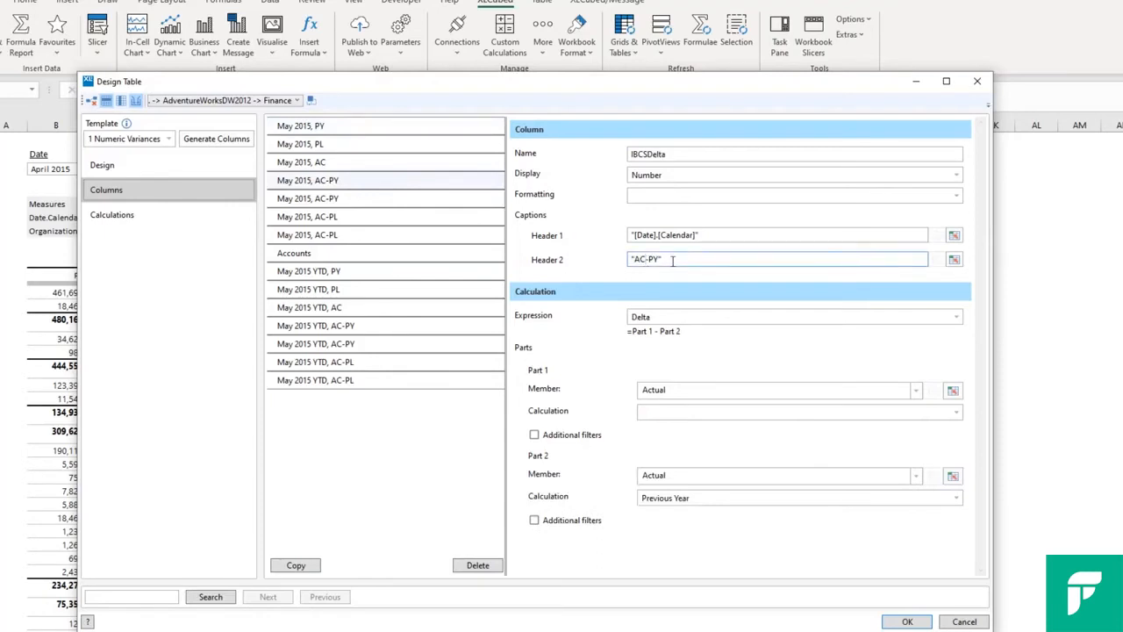
drag(660, 258, 634, 258)
text(Actuals vs prior year)
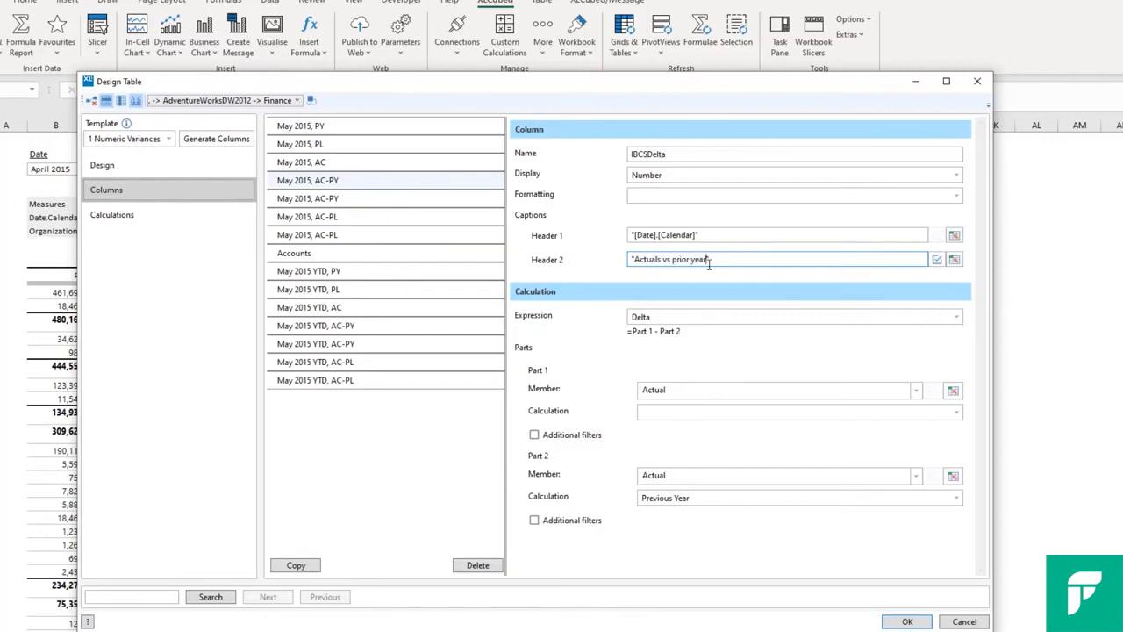
click(904, 622)
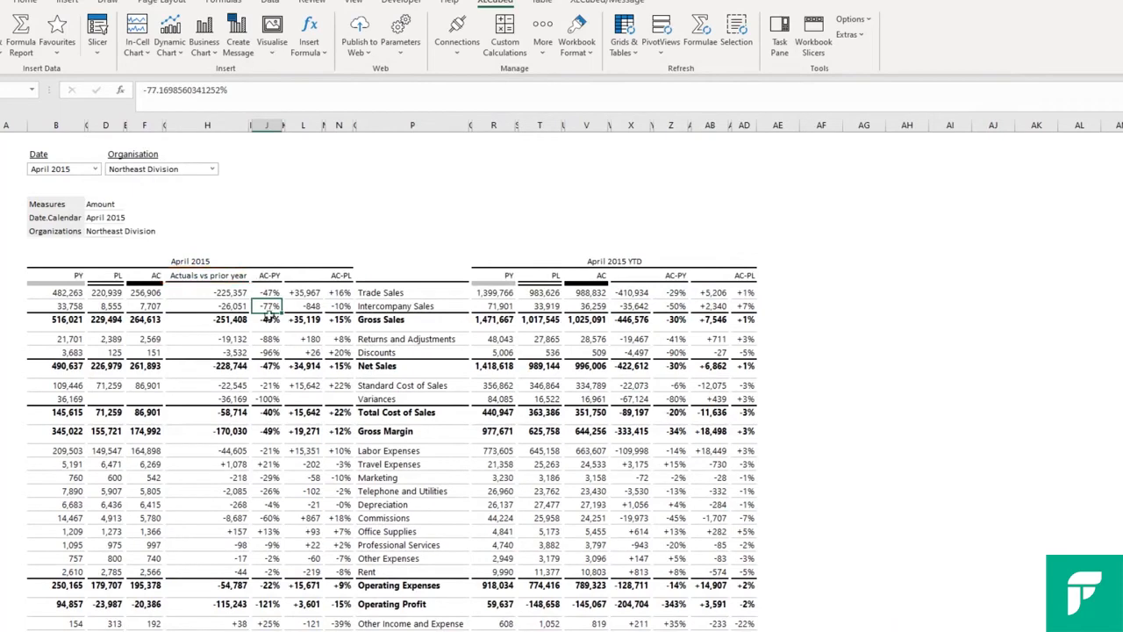
Hide the filters above the table through the table's appearance properties
right_click(267, 309)
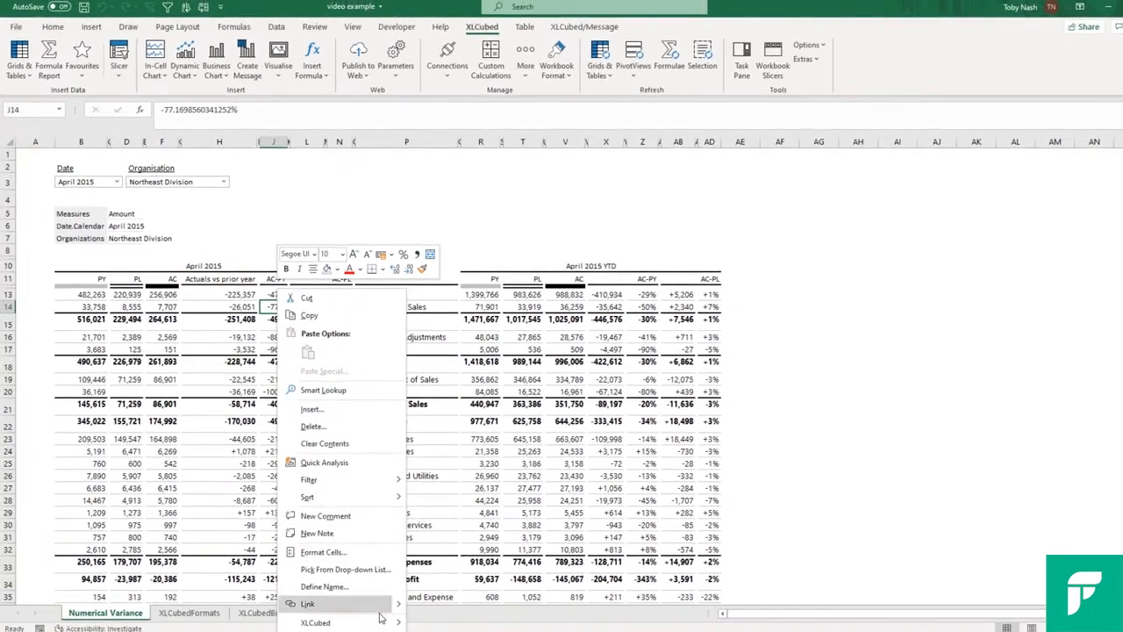
mouse_move(380, 619)
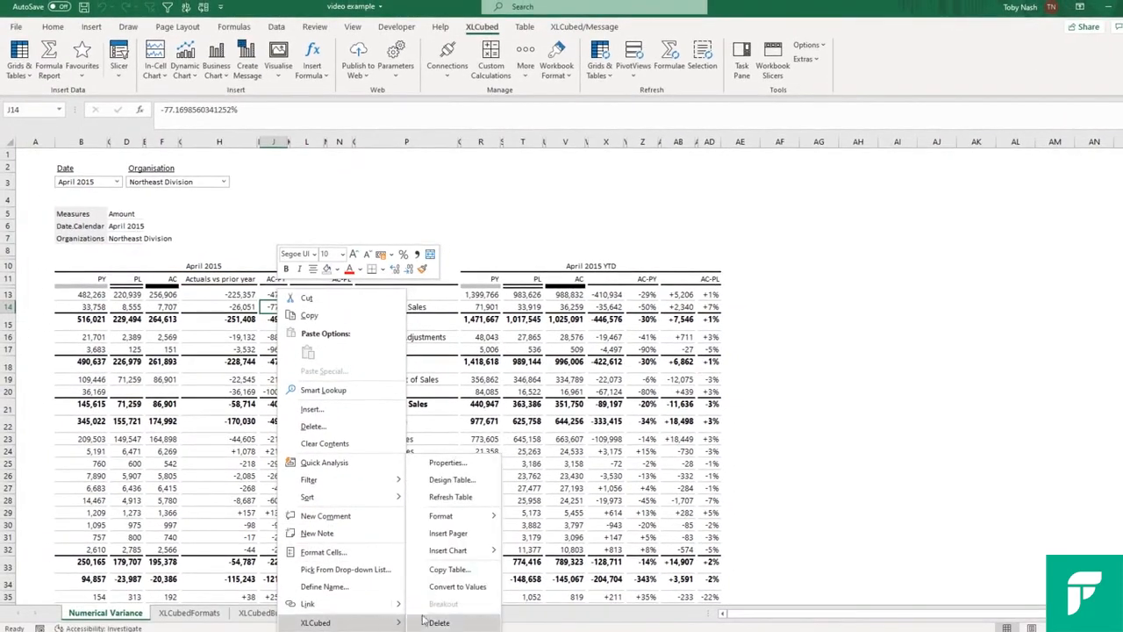
click(457, 462)
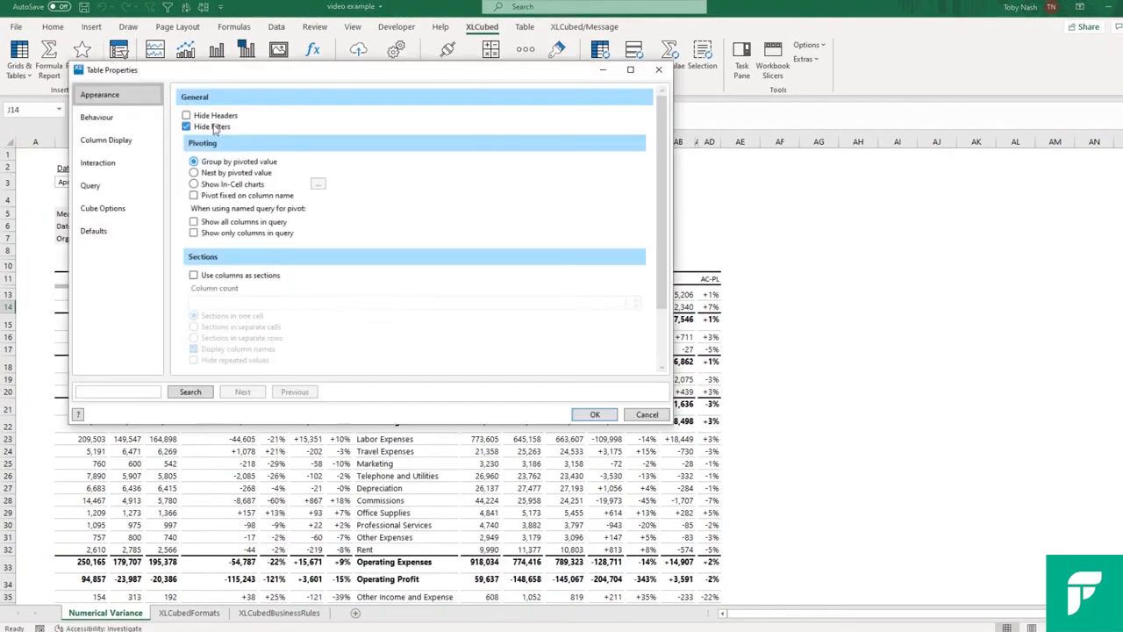
click(593, 416)
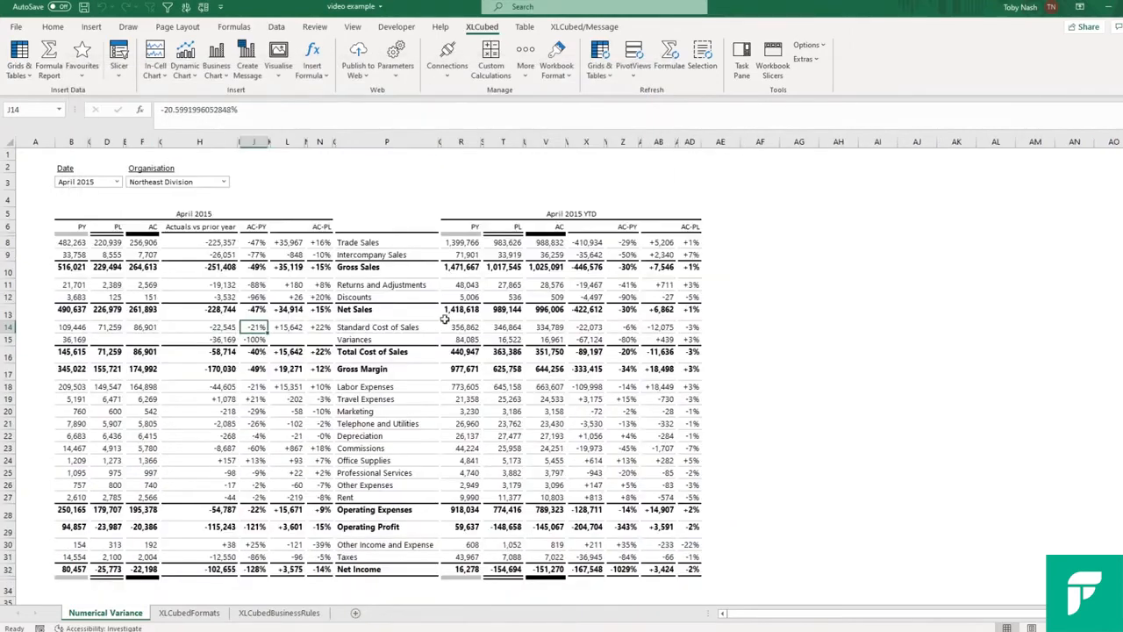
Switch the report to June 2015 and Northwest Division using the Date and Organisation slicers
click(381, 438)
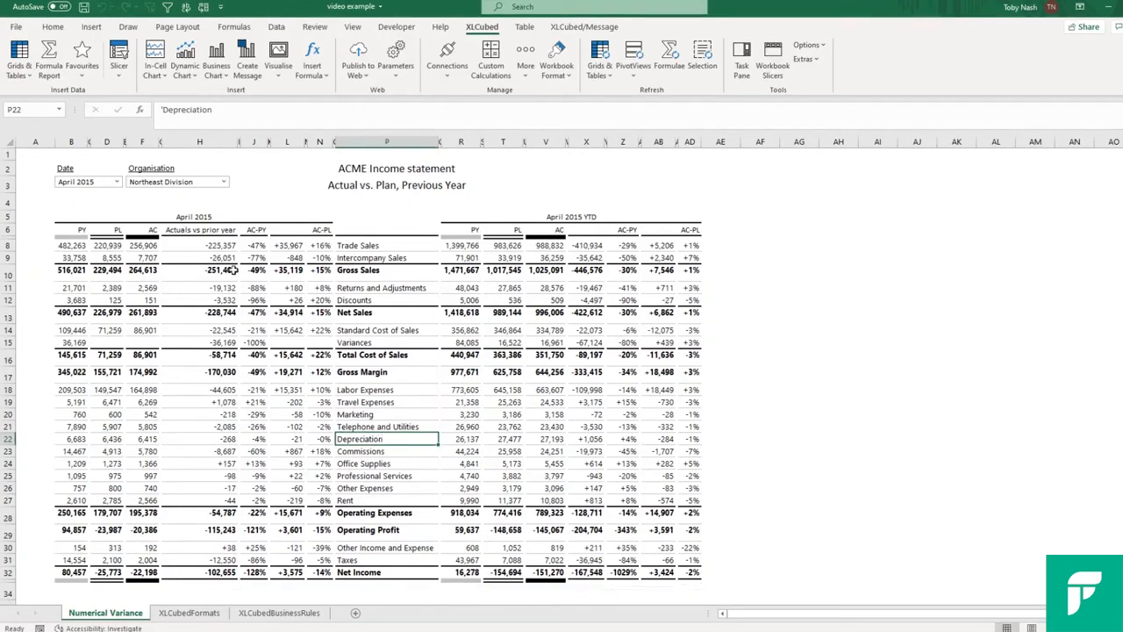
click(116, 182)
click(98, 261)
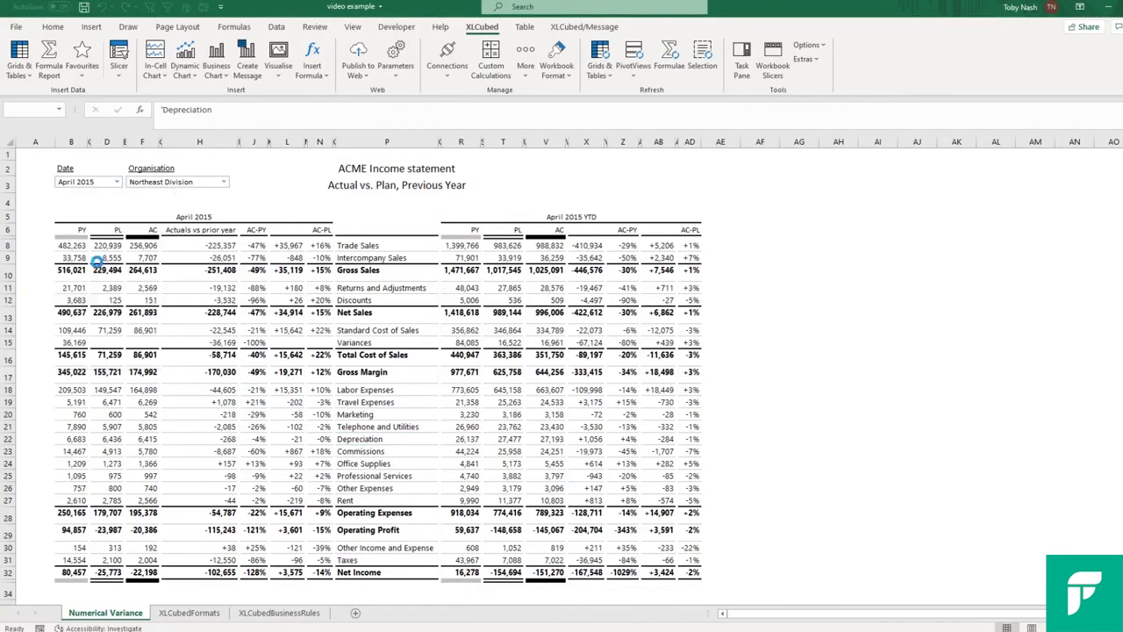
click(197, 186)
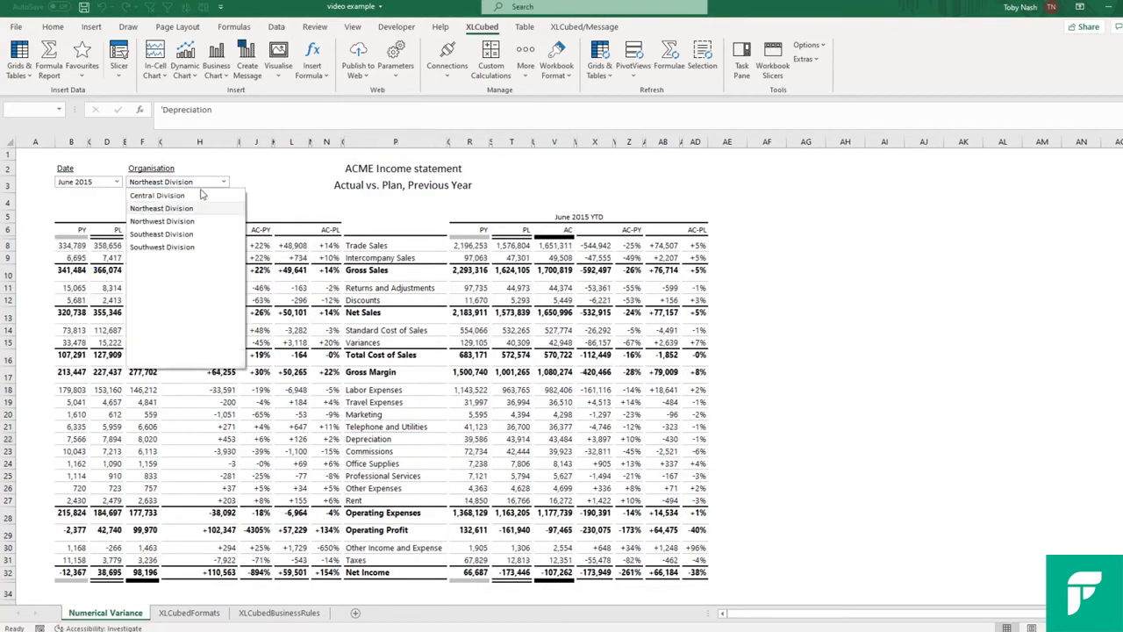
click(178, 225)
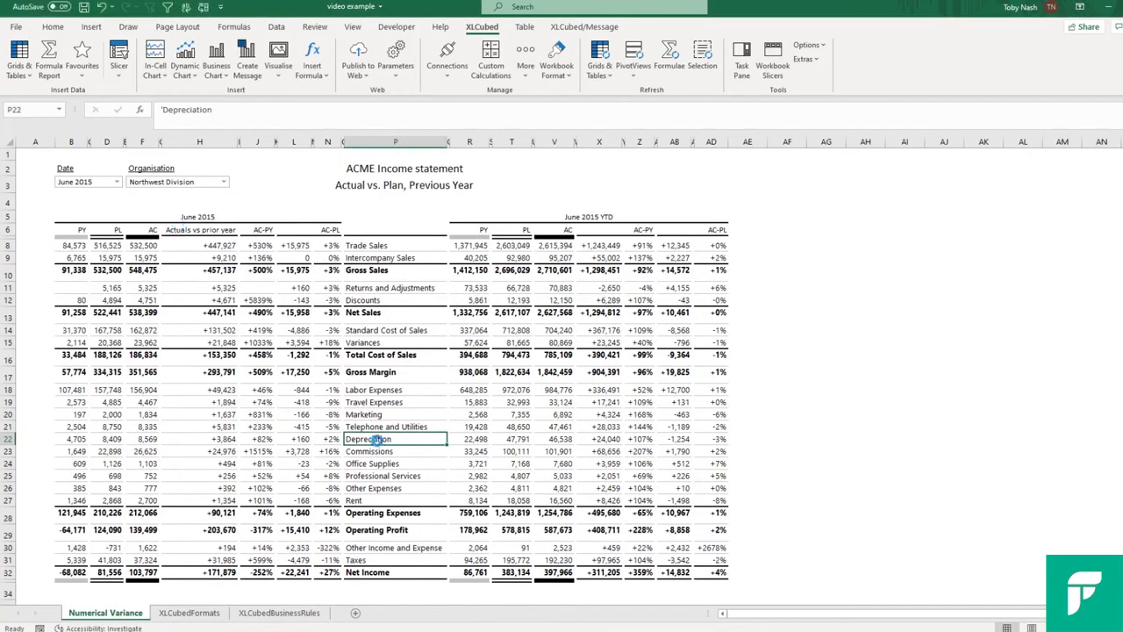
Expand the Depreciation row into its component accounts, from Building Leasehold to Amortization of Goodwill
drag(377, 440, 383, 504)
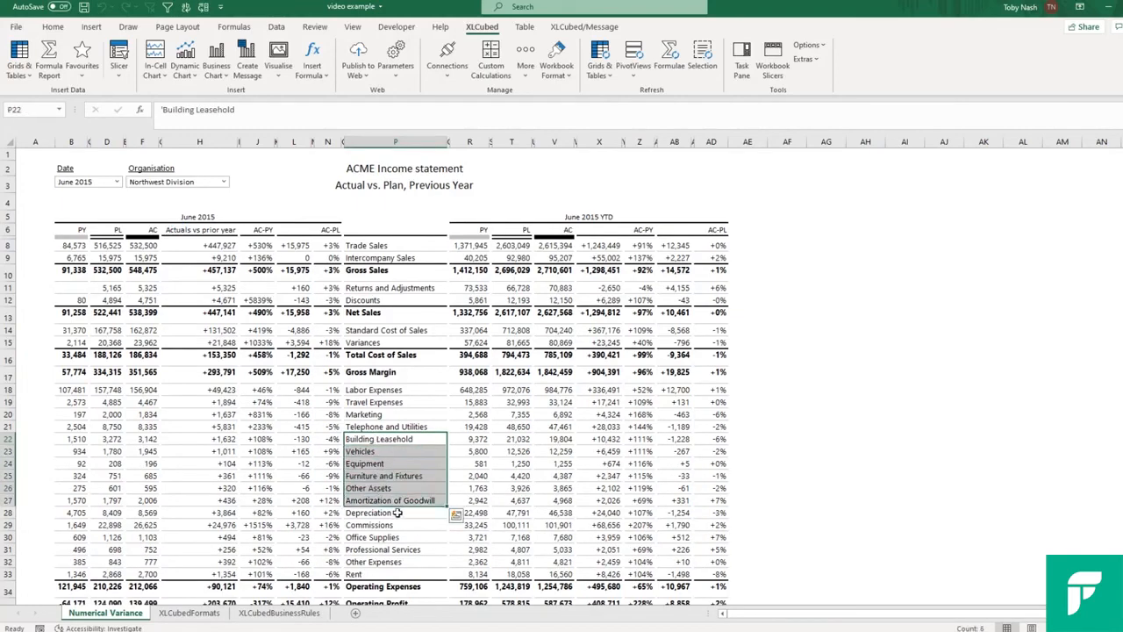
click(397, 512)
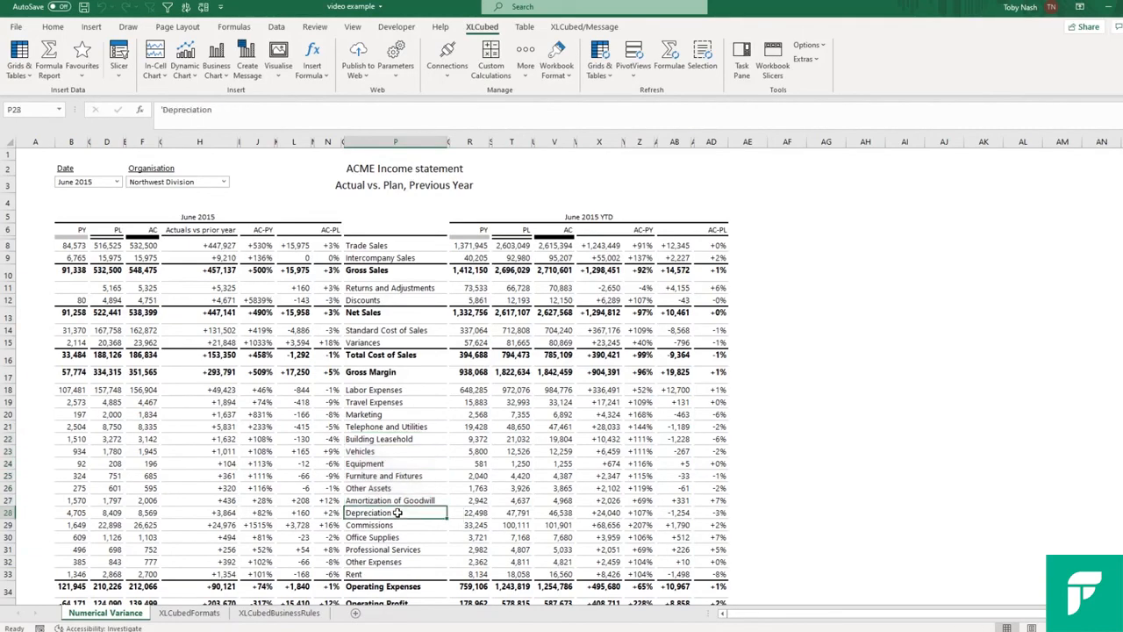